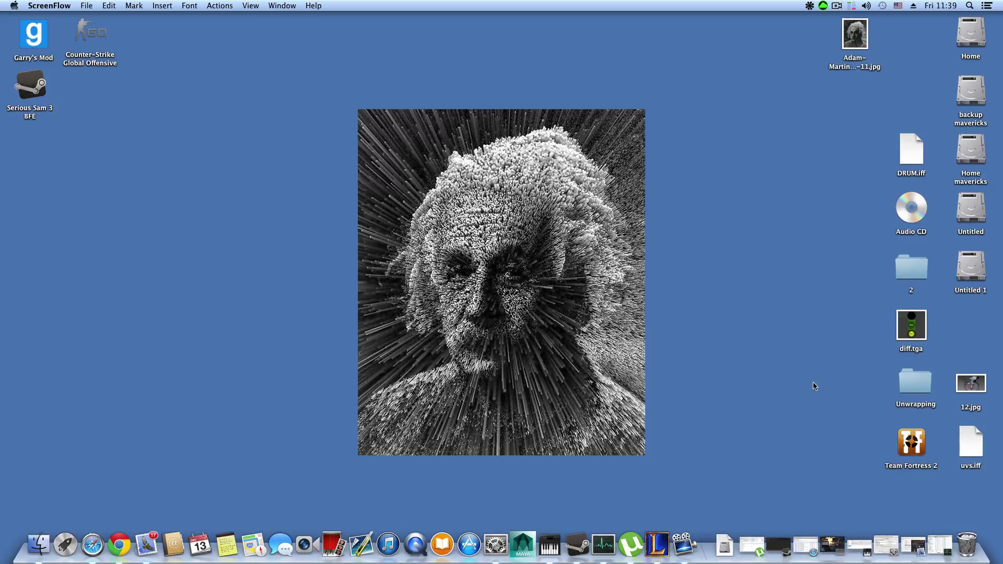
After checking the volume control, search Spotlight for 'audio' and launch Audio MIDI Setup.
click(865, 5)
click(867, 20)
click(969, 6)
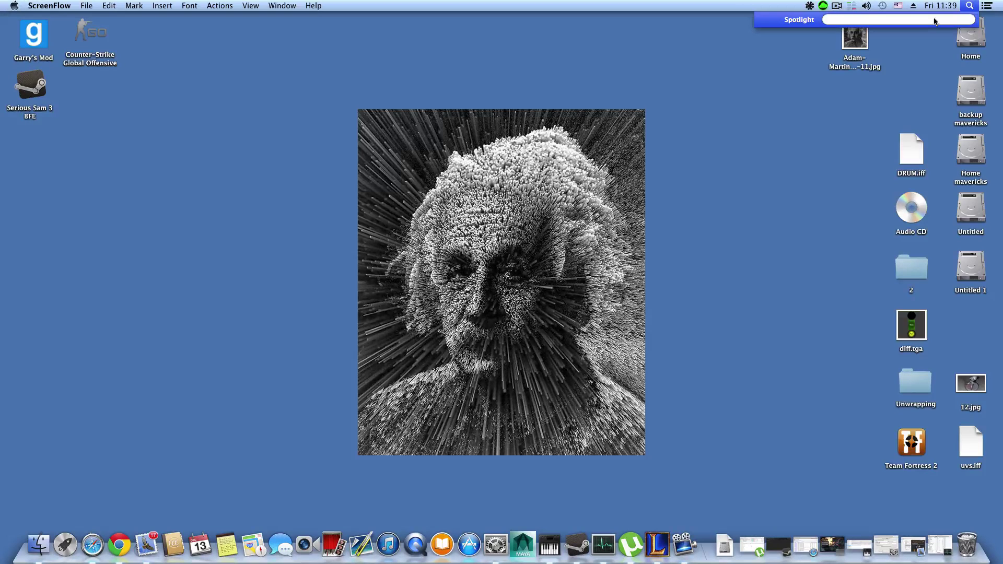
text(audio)
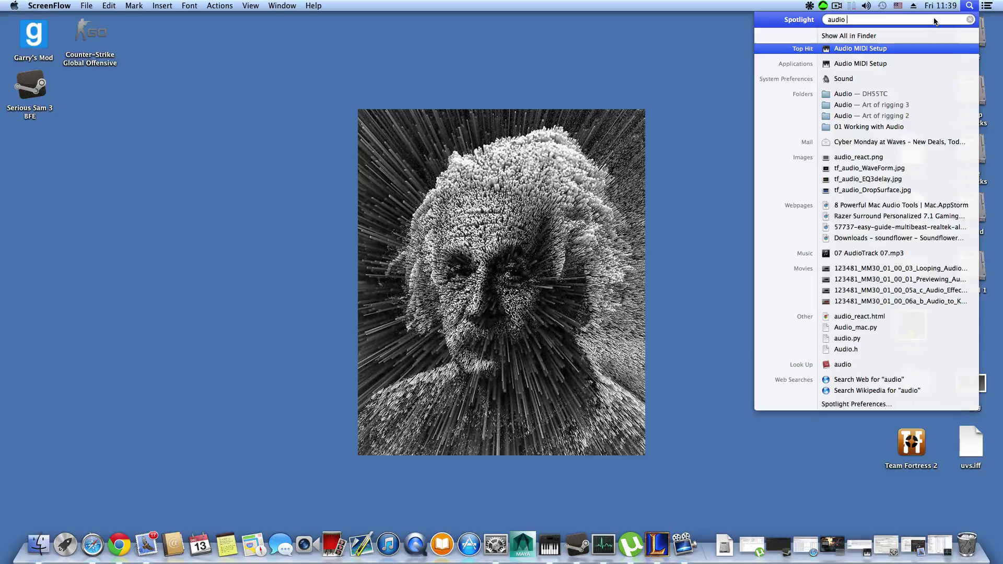
click(874, 51)
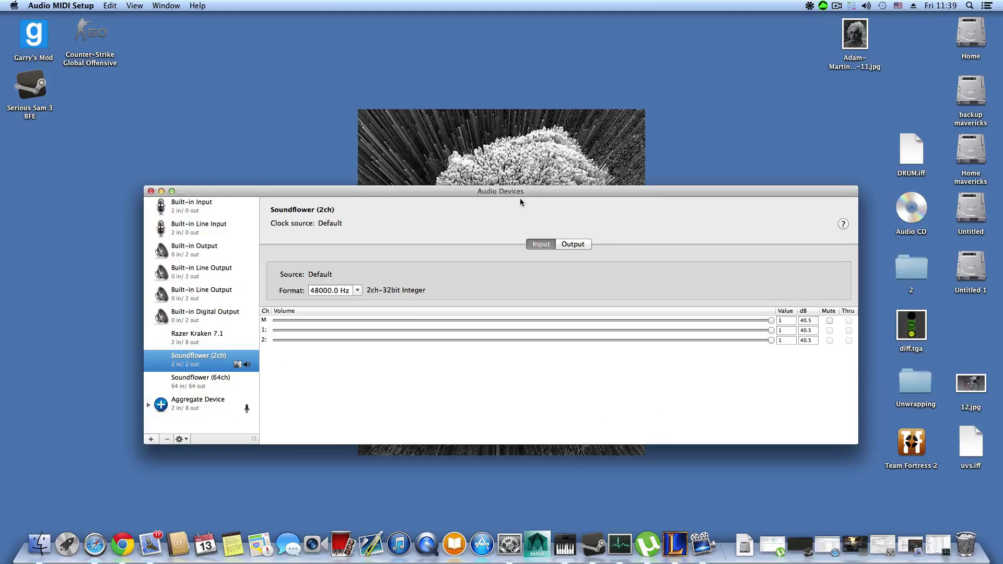
Drag the Audio Devices window slightly upward by its title bar.
drag(520, 196, 526, 158)
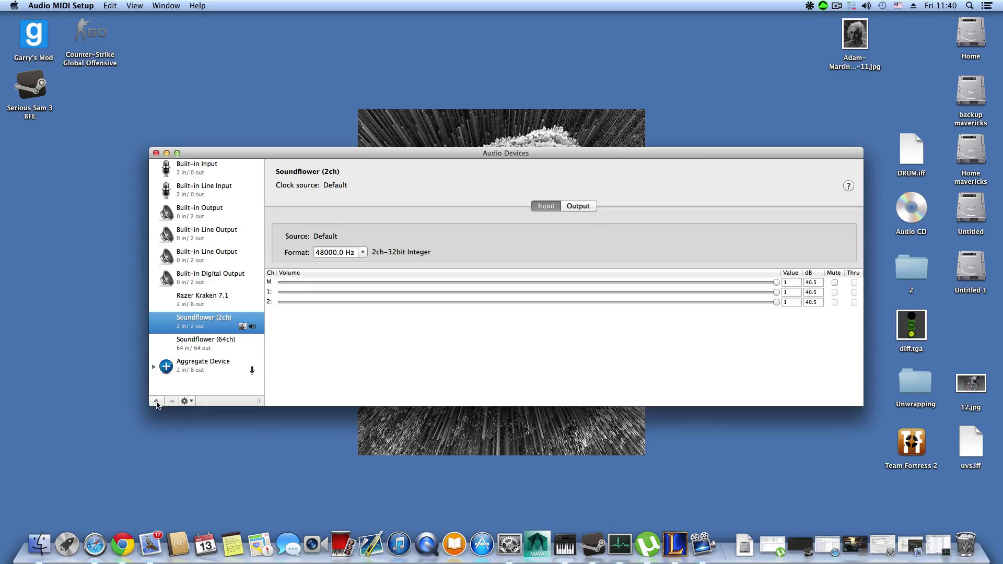
Select the Aggregate Device to show Razer Kraken 7.1 at 48000.0 Hz, peeking at its menus.
click(156, 401)
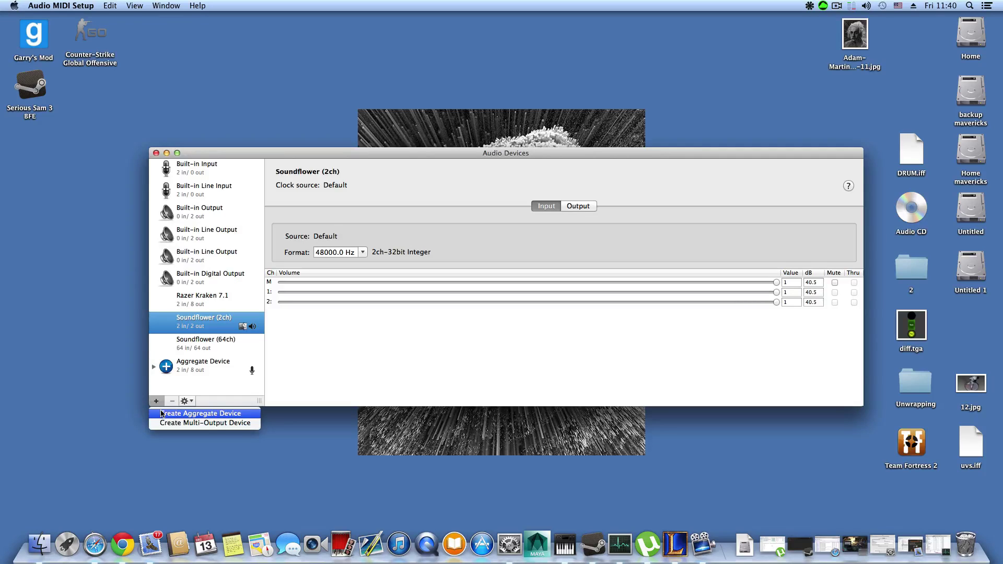
click(199, 385)
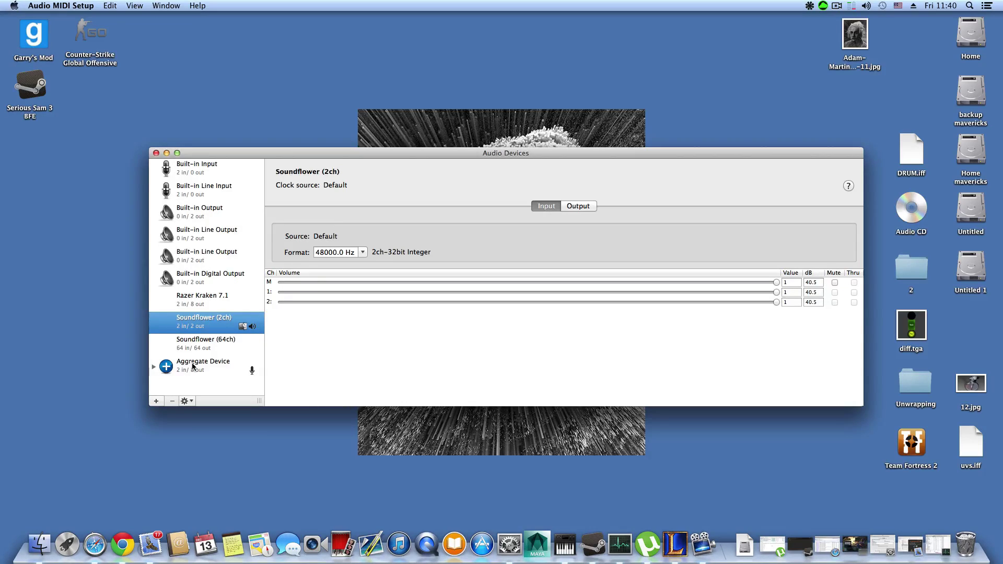
click(193, 367)
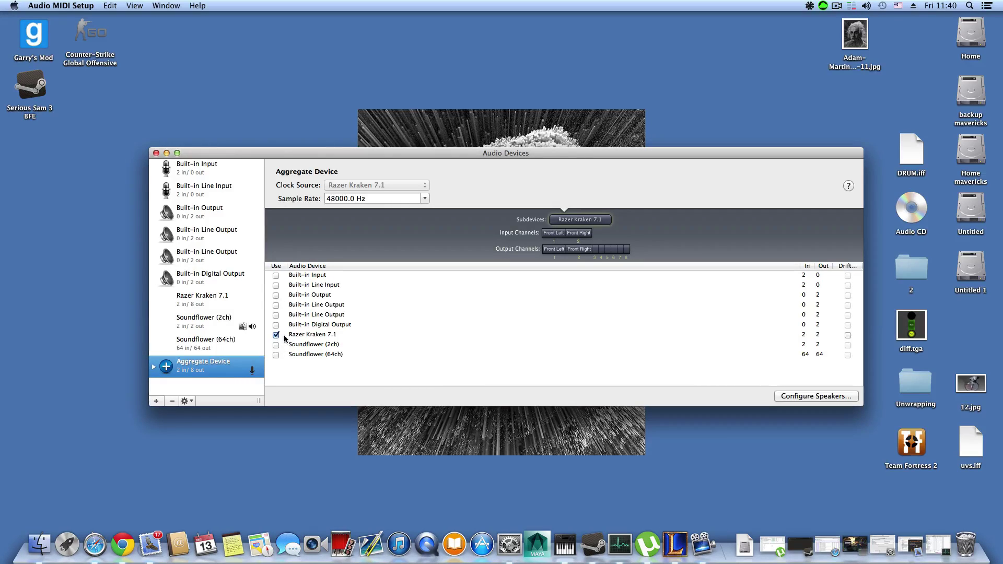
right_click(215, 366)
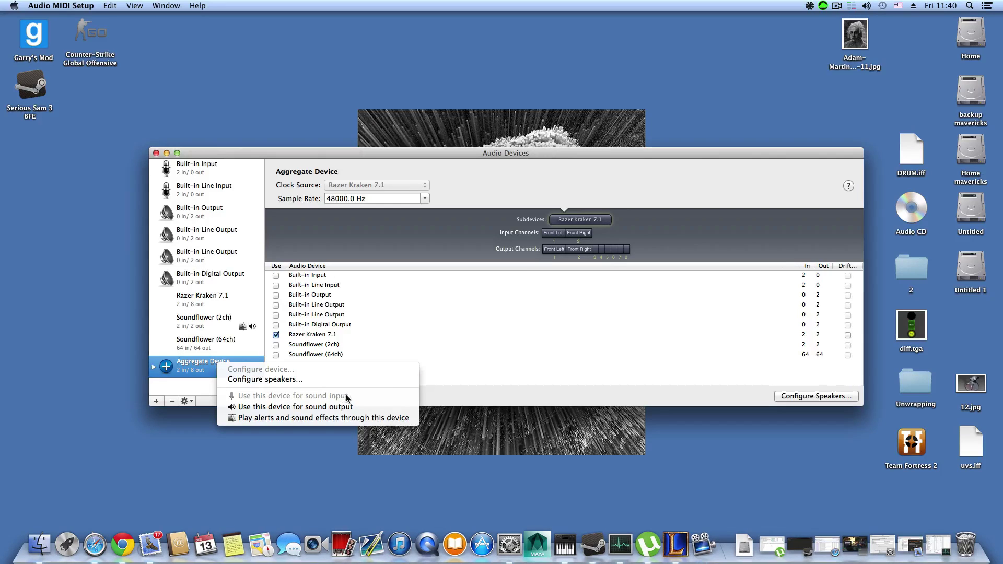
click(195, 394)
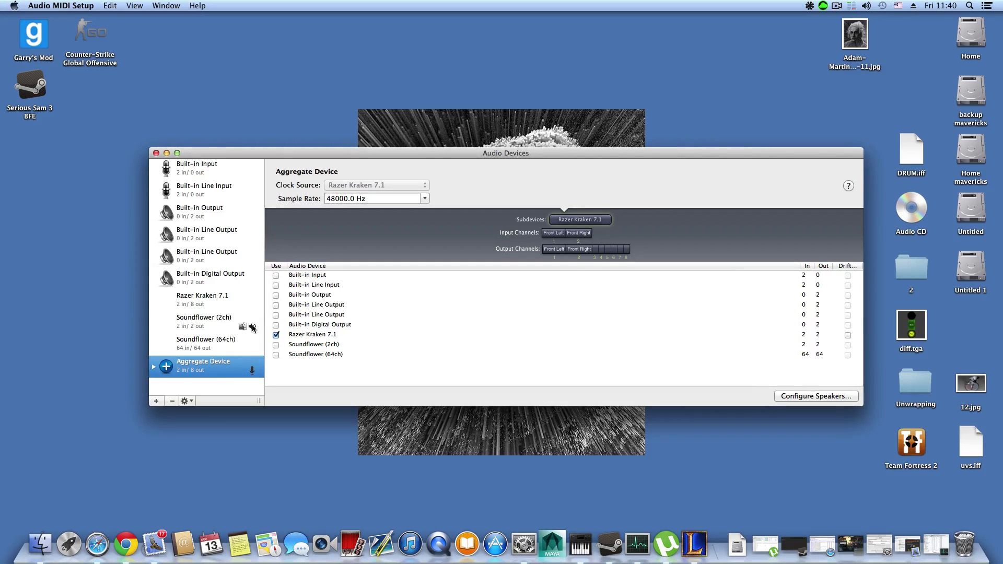
right_click(231, 366)
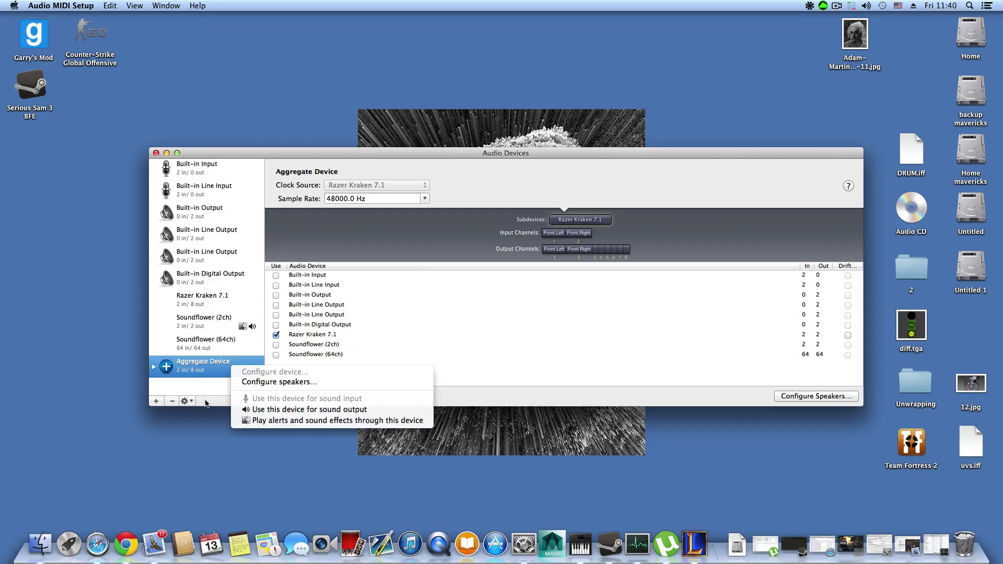
click(203, 369)
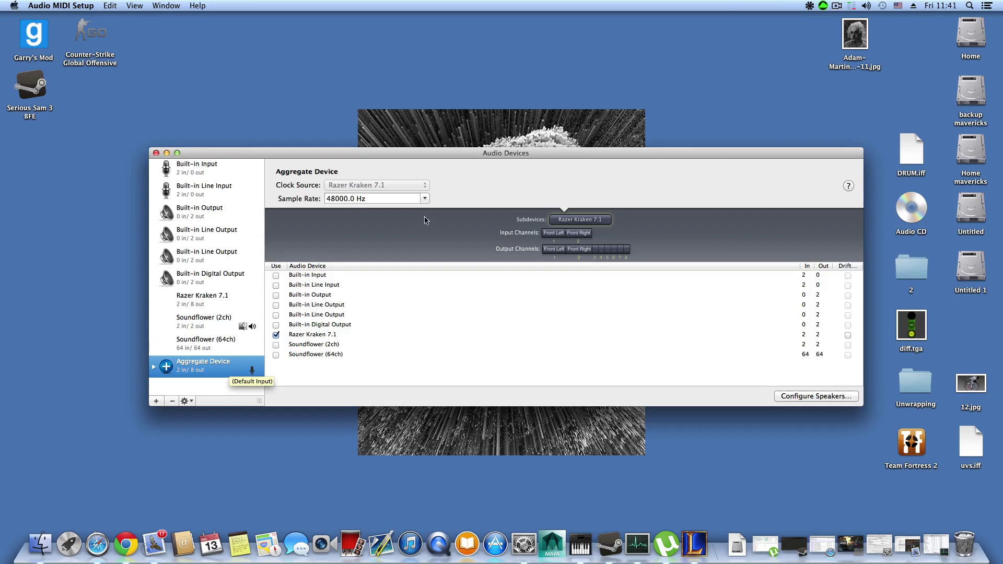
Confirm Soundflowerbed routes Soundflower (2ch) to Razer Kraken 7.1, then switch to Chrome.
click(865, 8)
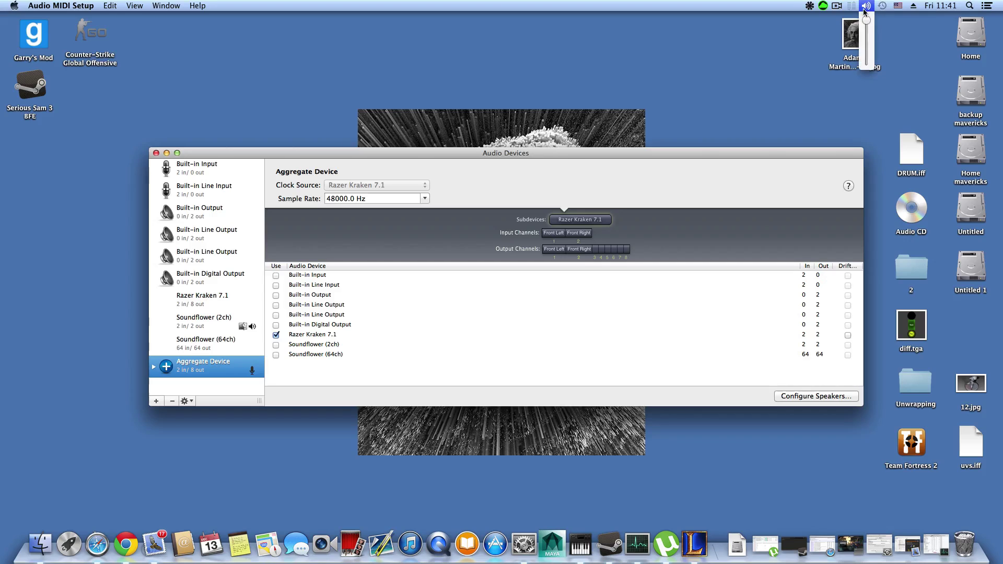
click(866, 7)
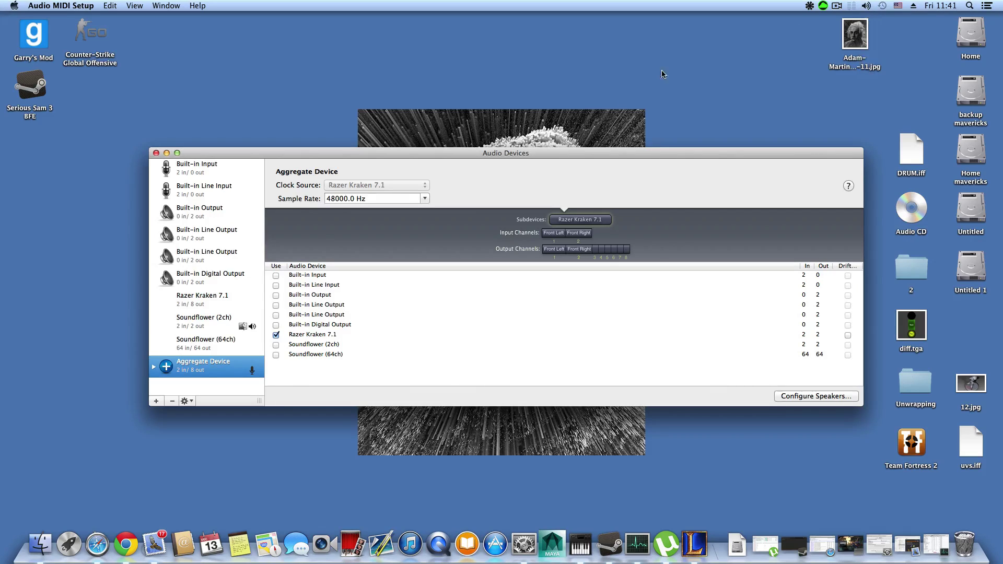
click(809, 7)
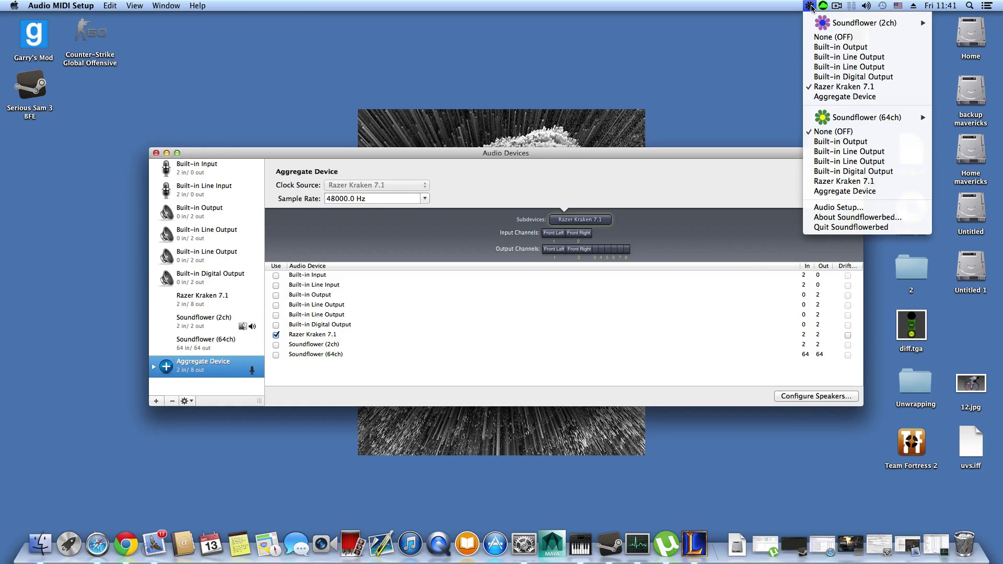
mouse_move(813, 21)
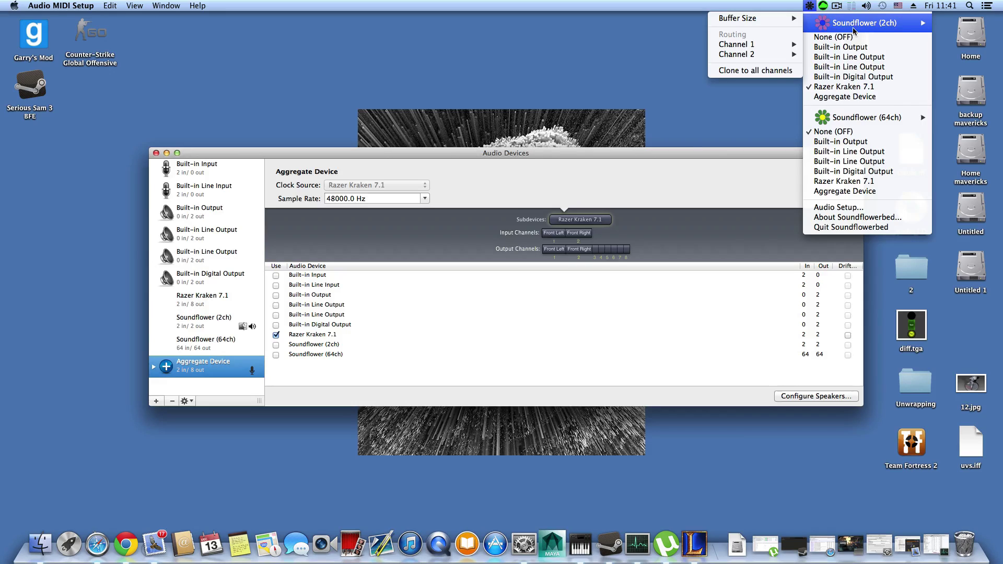
click(811, 7)
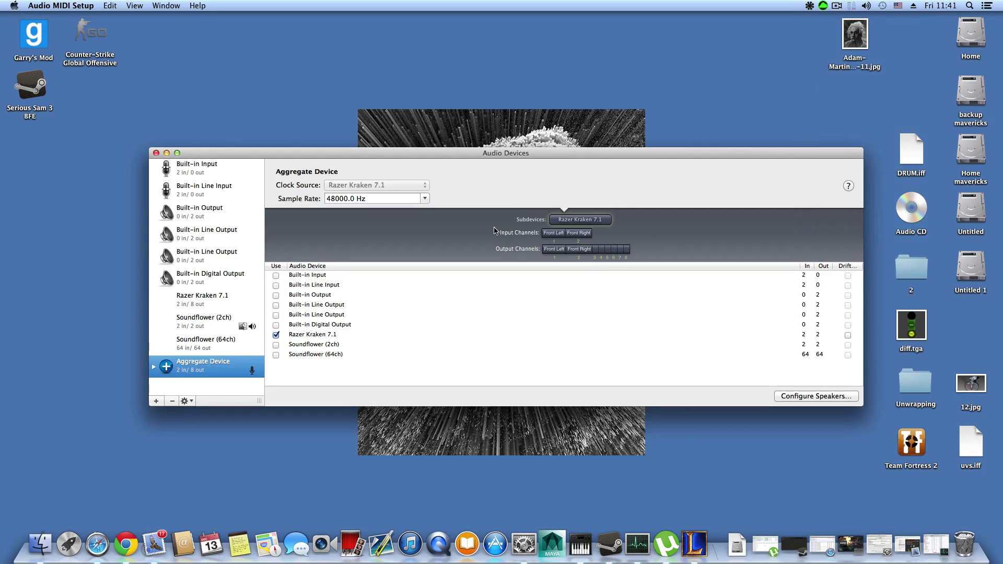
click(124, 543)
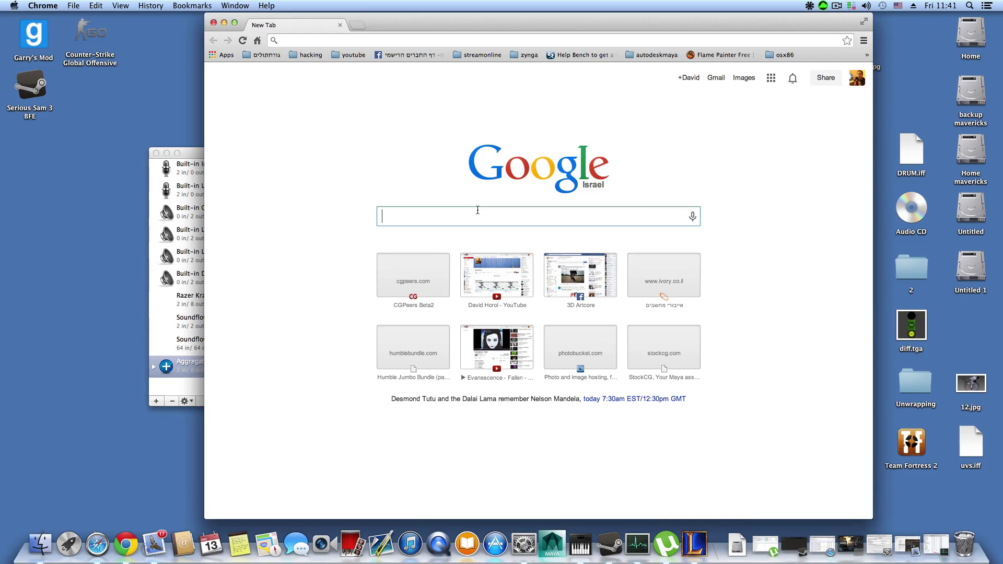
Google 'soundflower' and follow Cycling '74's free download to the code.google.com project page.
text(sound)
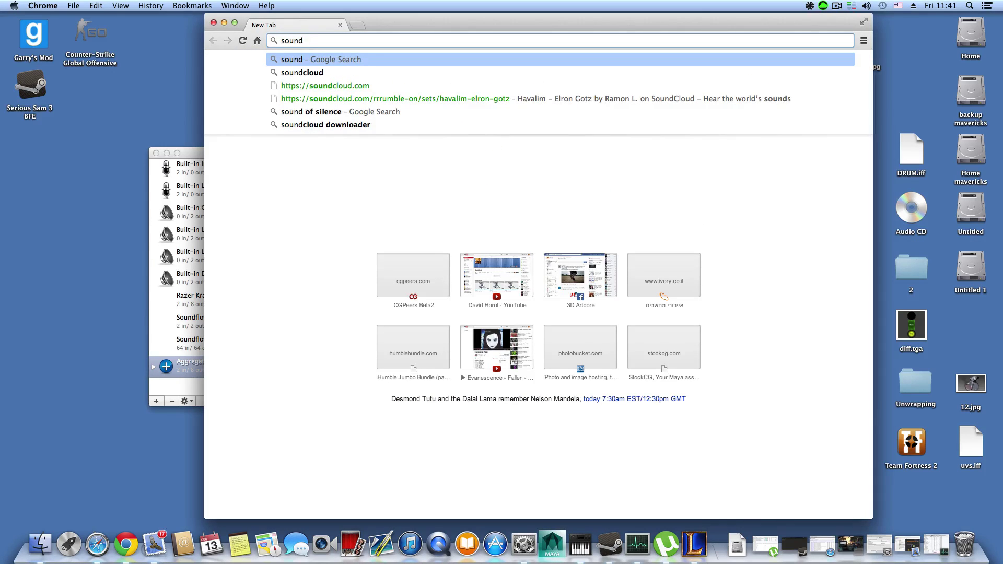
text(flower)
key(Return)
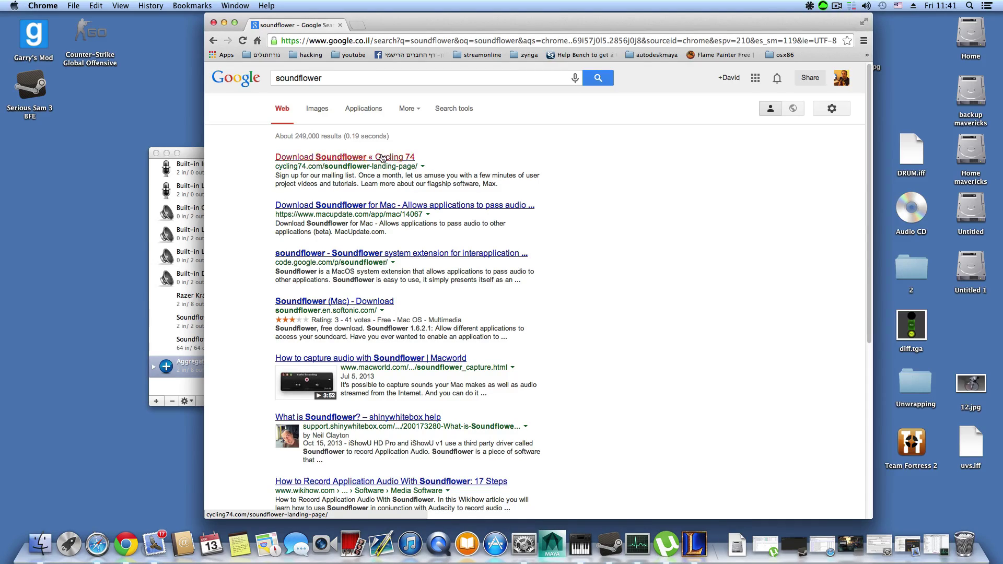
click(387, 157)
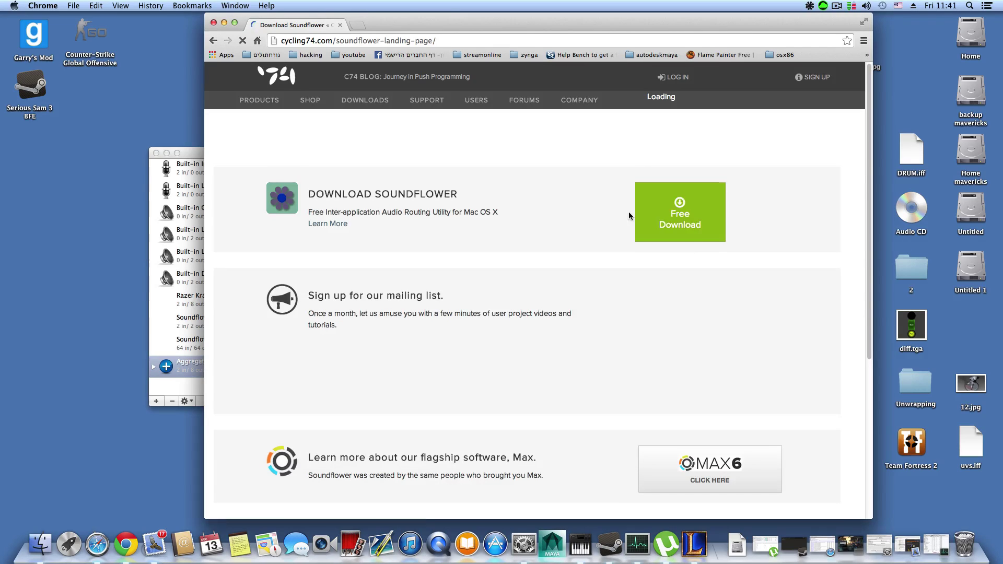
click(674, 211)
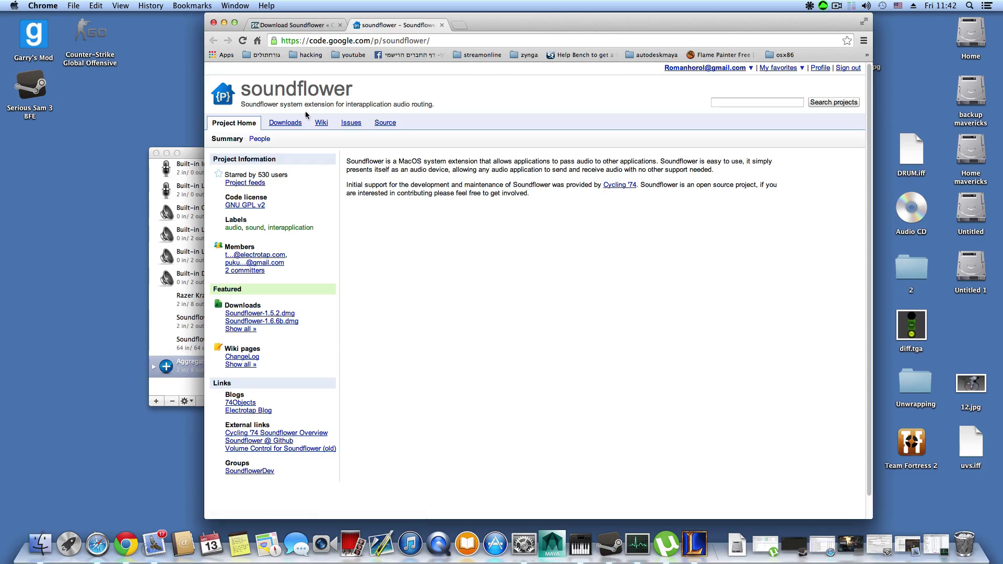
Filter the Soundflower Downloads list to the Featured installers 1.6.6b and 1.5.2.
click(285, 123)
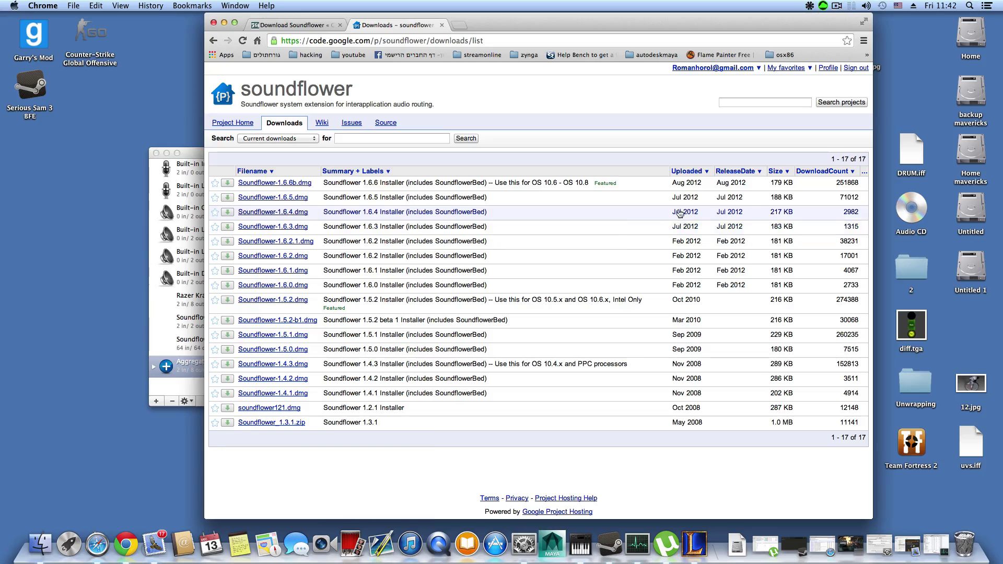
click(271, 197)
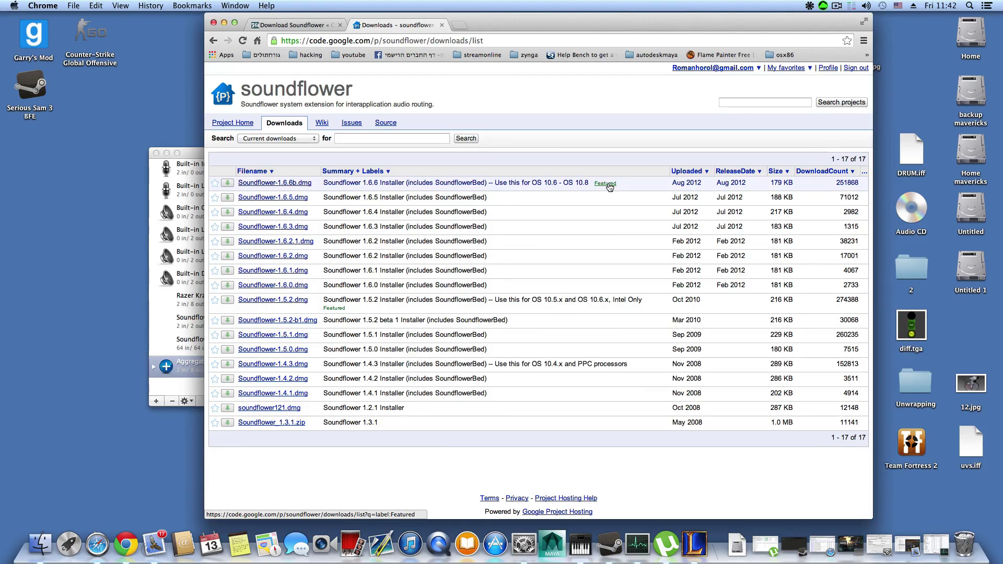
click(293, 187)
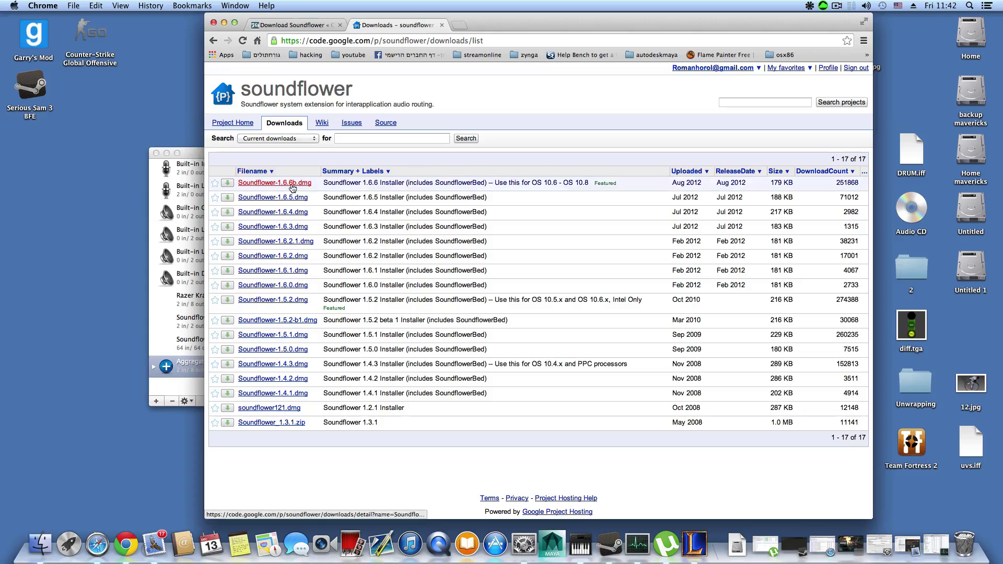
click(605, 184)
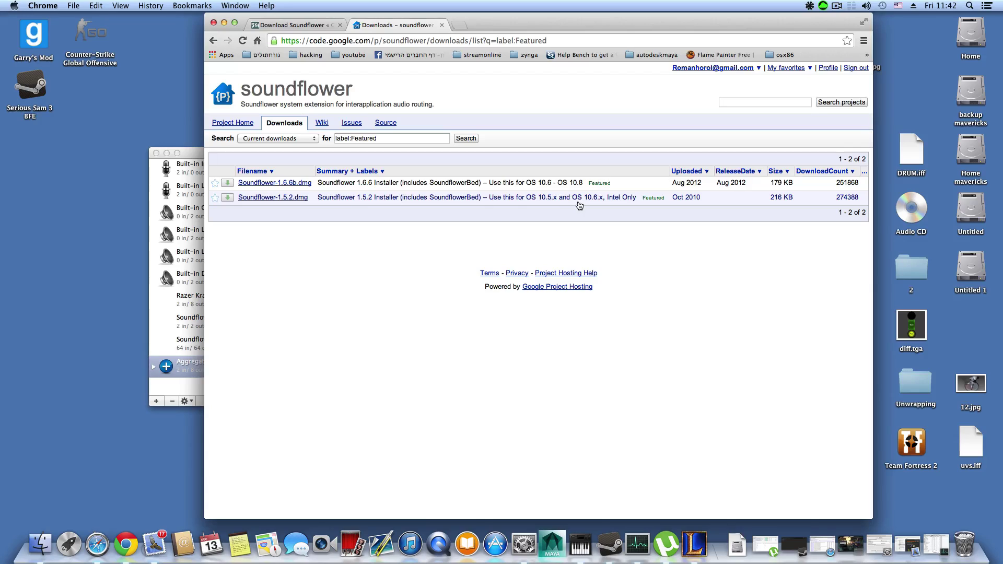
click(276, 182)
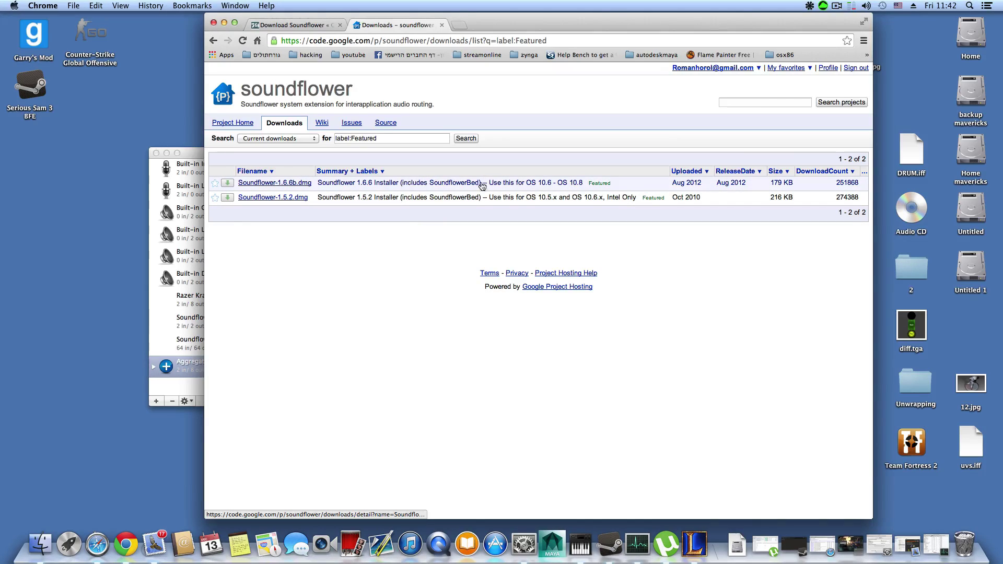
click(293, 182)
Minimize Chrome and reposition the Audio Devices window higher and further left.
click(227, 22)
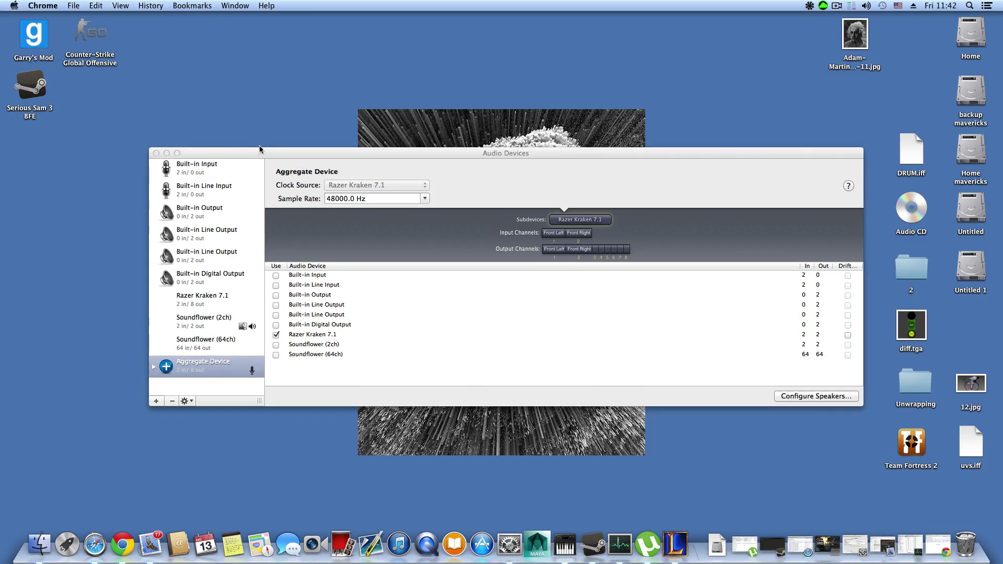
drag(259, 145, 242, 88)
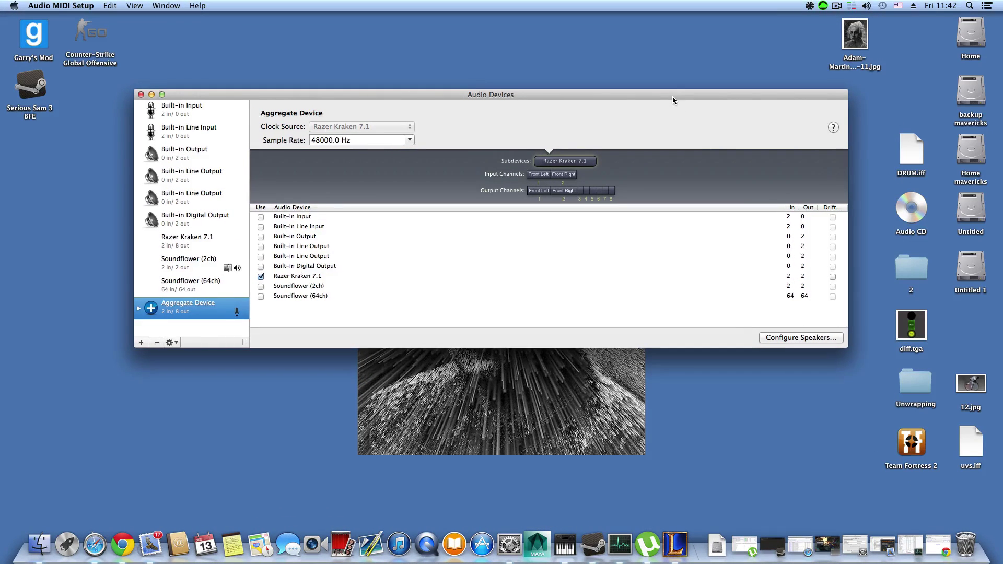
drag(674, 102, 646, 109)
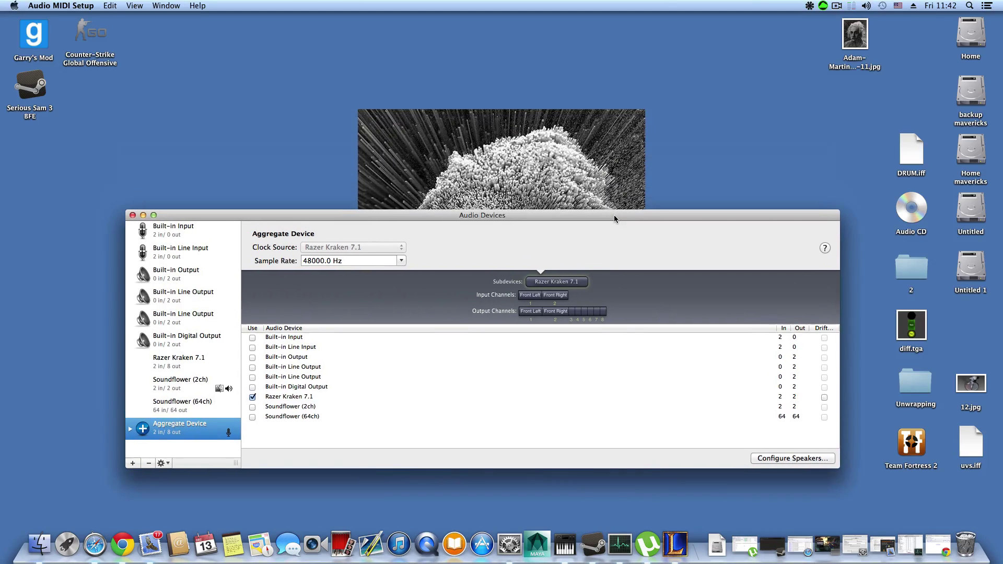
drag(613, 215, 616, 131)
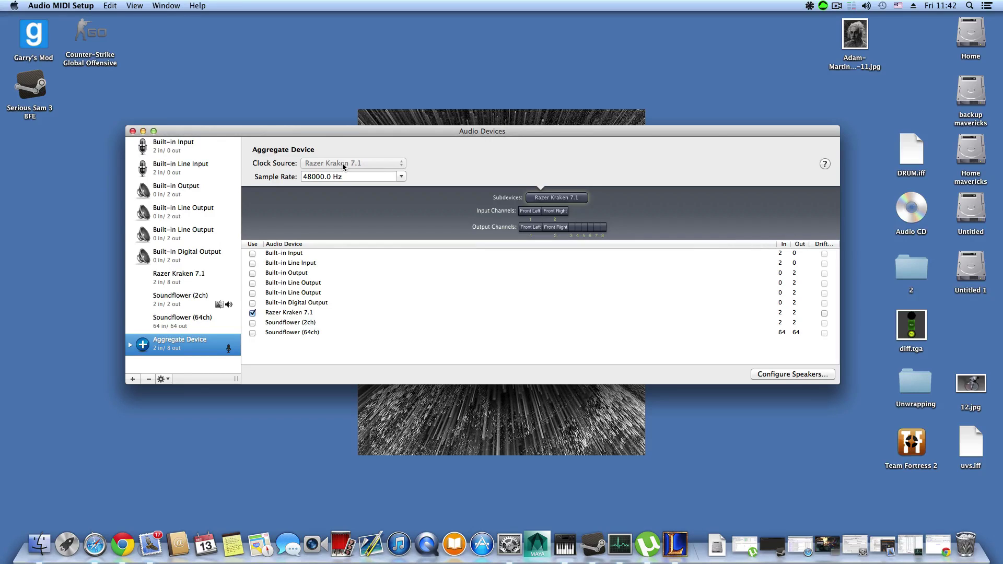
drag(334, 130, 355, 99)
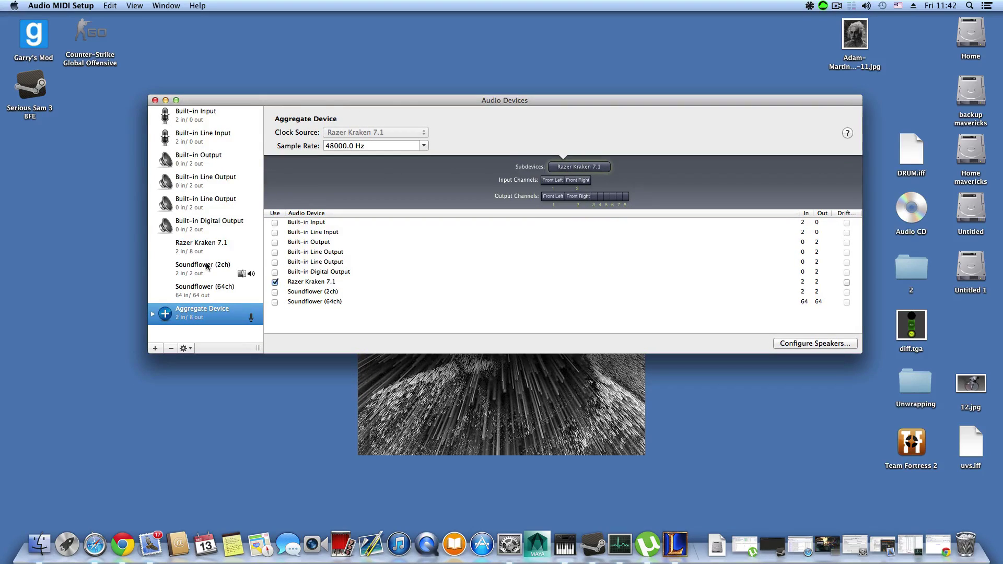
Inspect Soundflower (2ch) and (64ch) settings, return to the Aggregate Device, then open League of Legends.
click(207, 266)
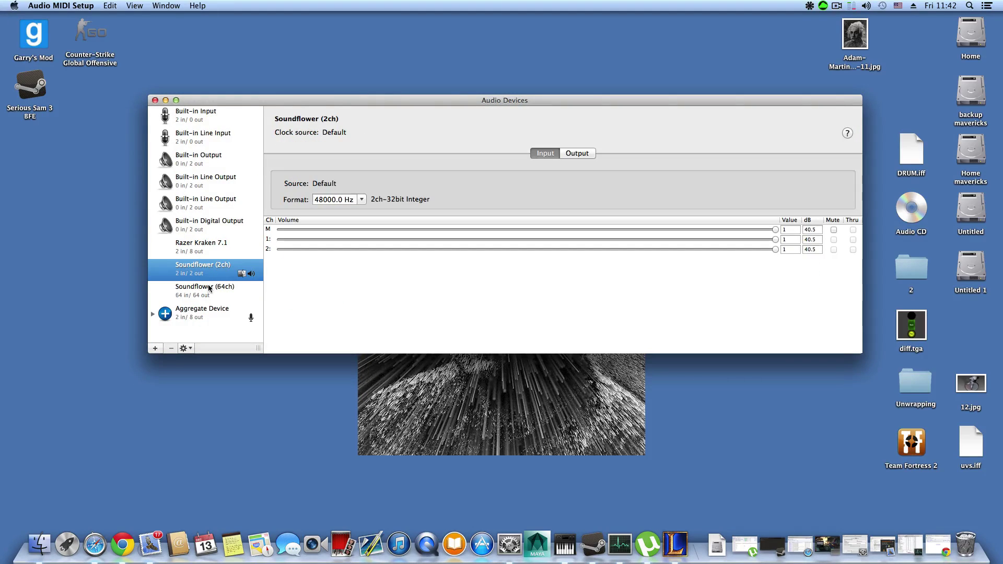
click(209, 288)
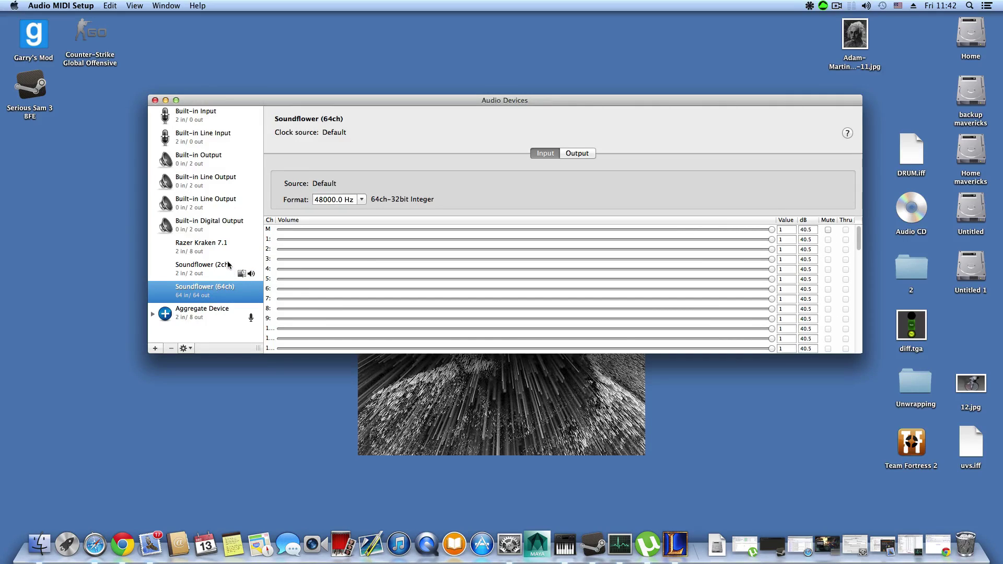
click(214, 269)
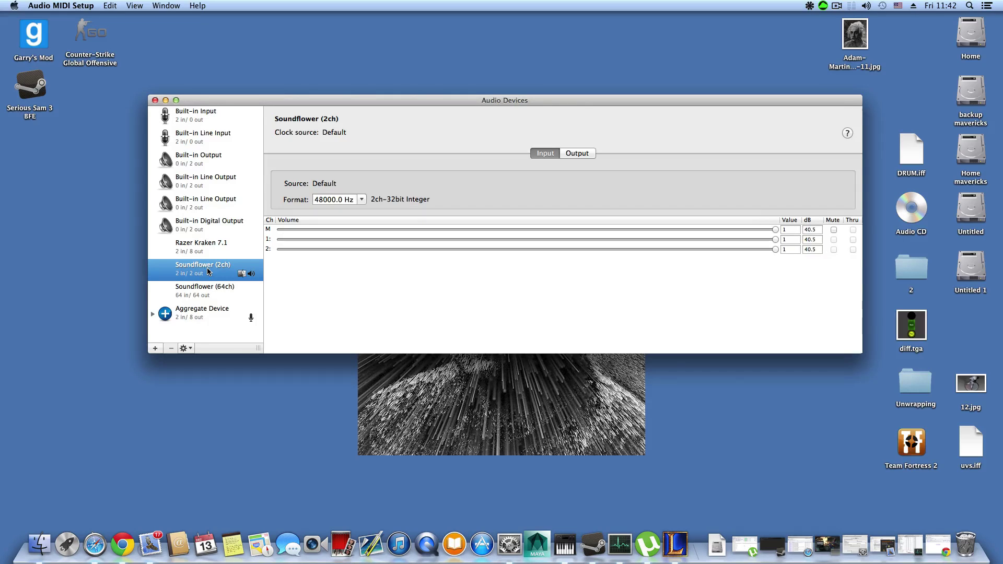
right_click(233, 268)
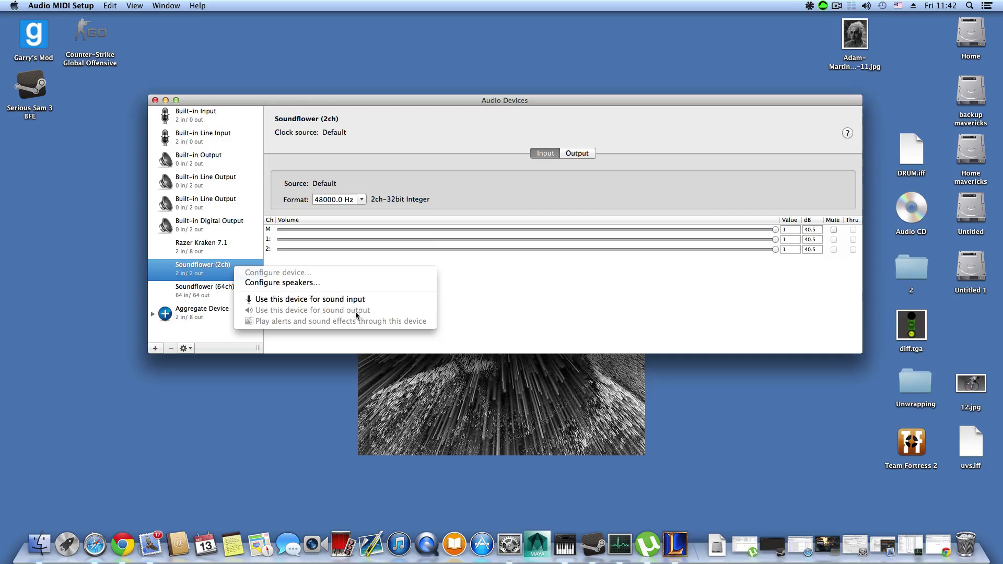
click(204, 270)
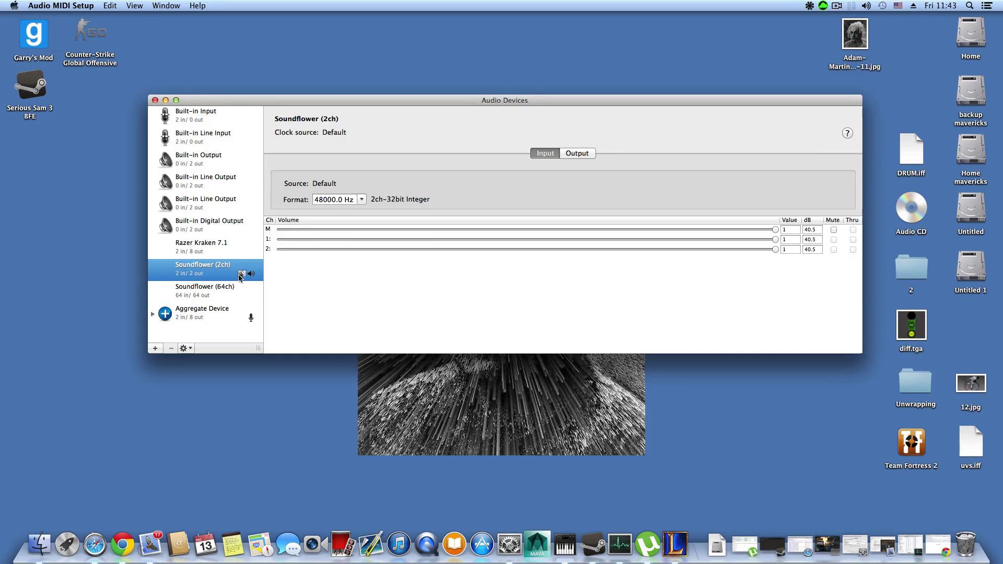
right_click(244, 275)
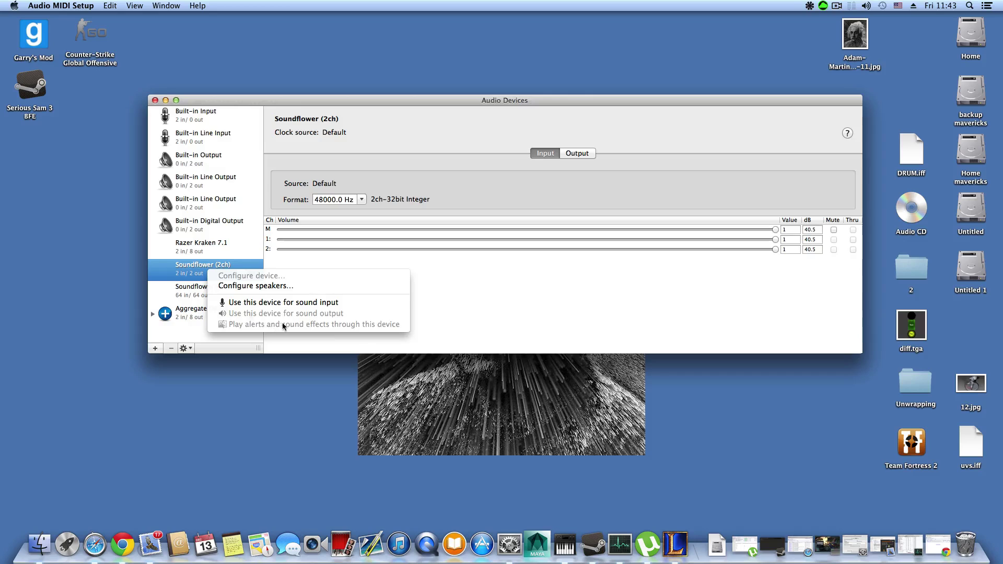
click(193, 270)
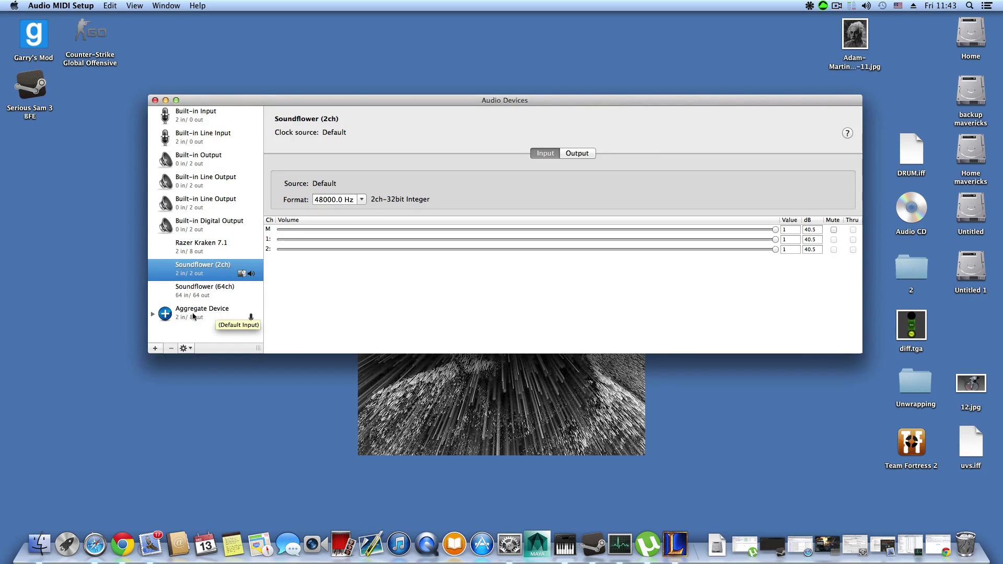
click(201, 311)
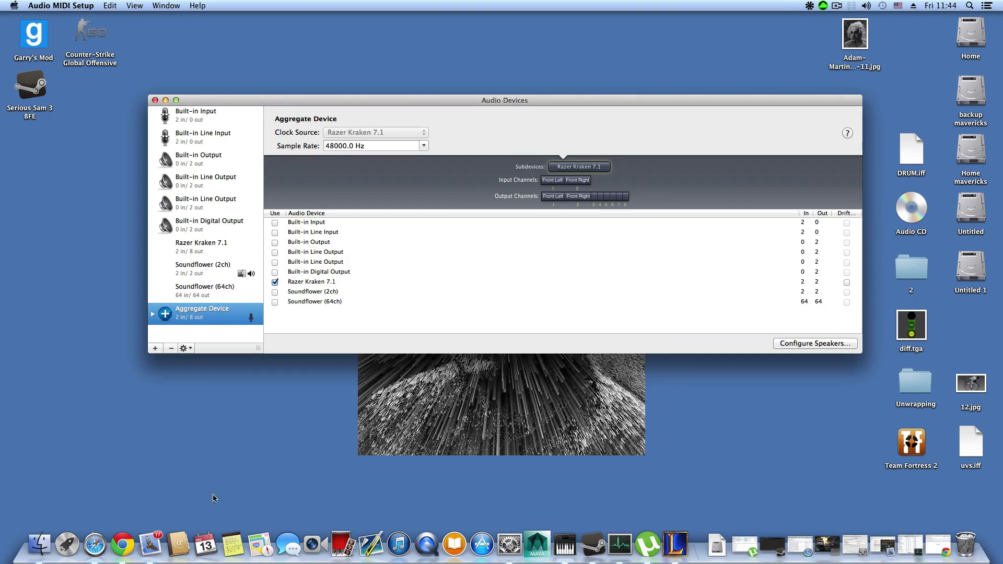
click(676, 544)
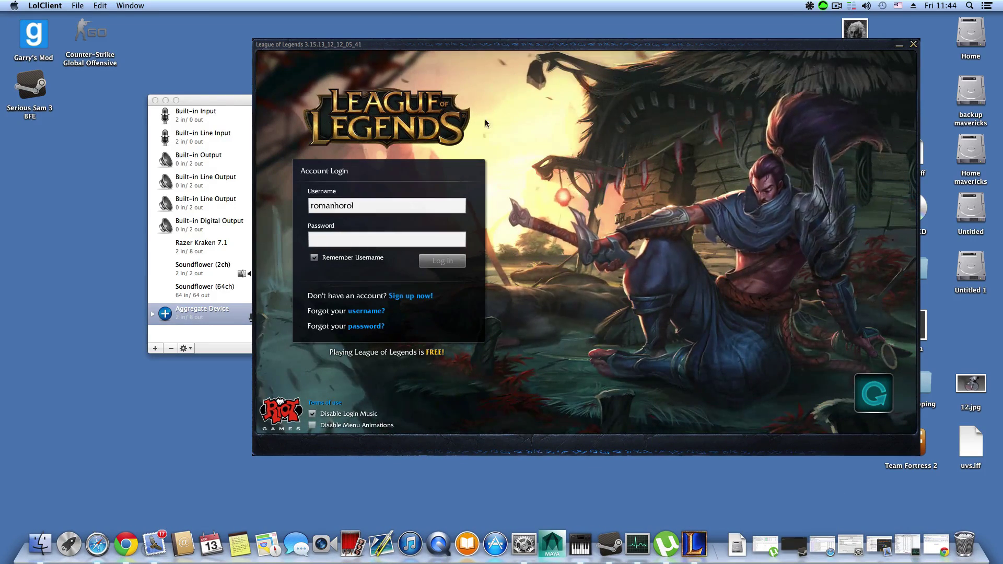
Move the League of Legends login window and tick Disable Login Music.
drag(469, 49, 384, 100)
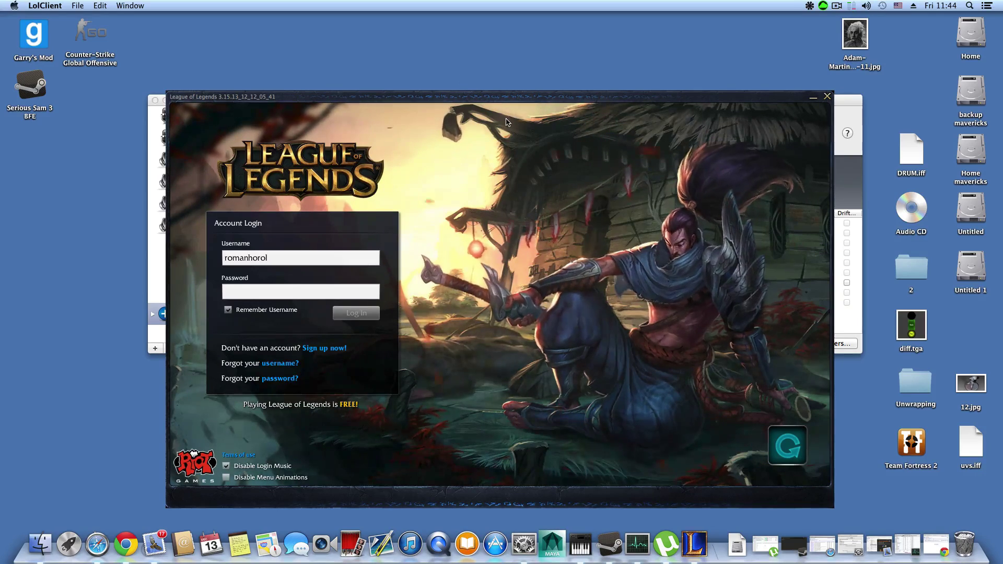
drag(483, 101, 514, 73)
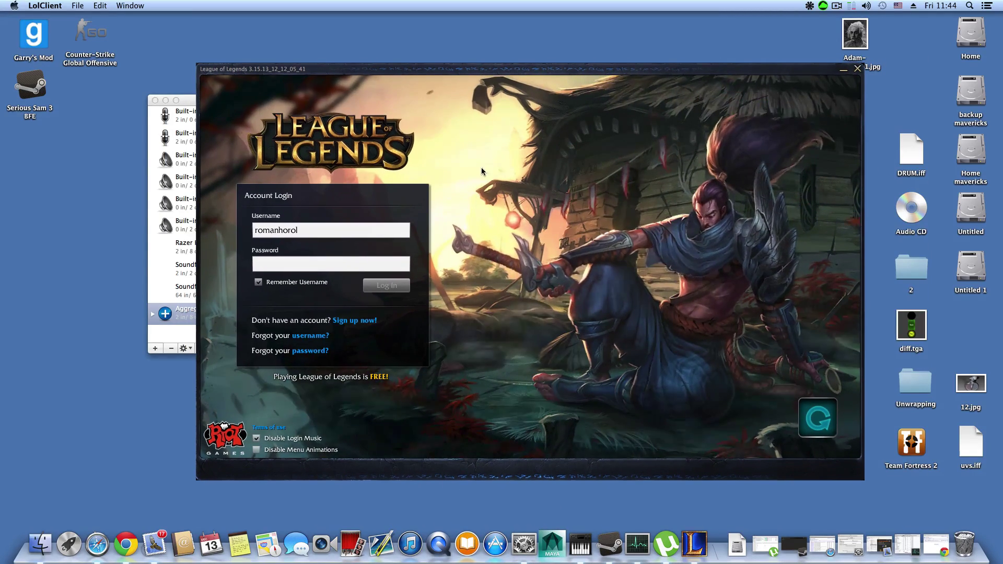
click(256, 439)
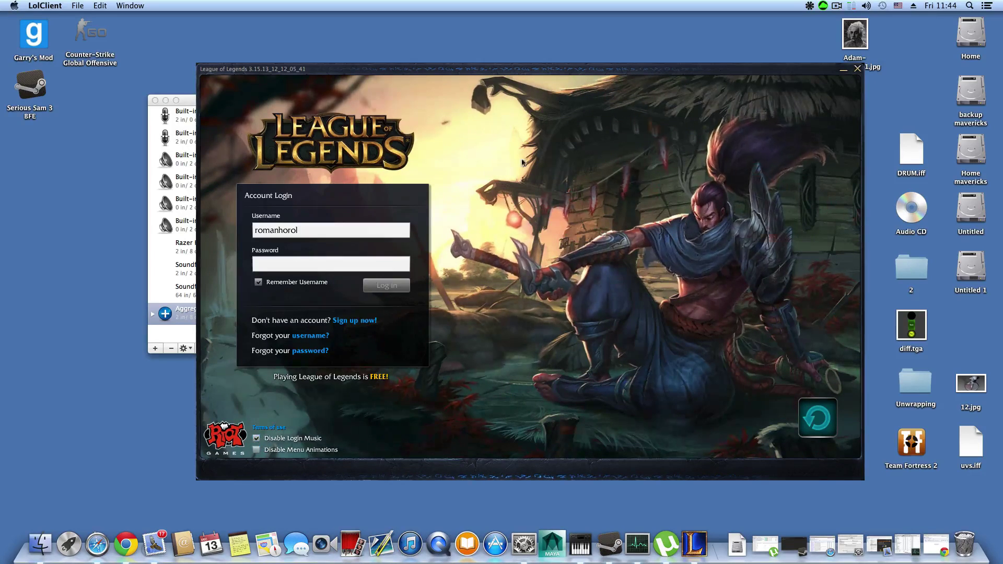
Minimize the League of Legends window and check ScreenFlow's recording status menu.
click(844, 71)
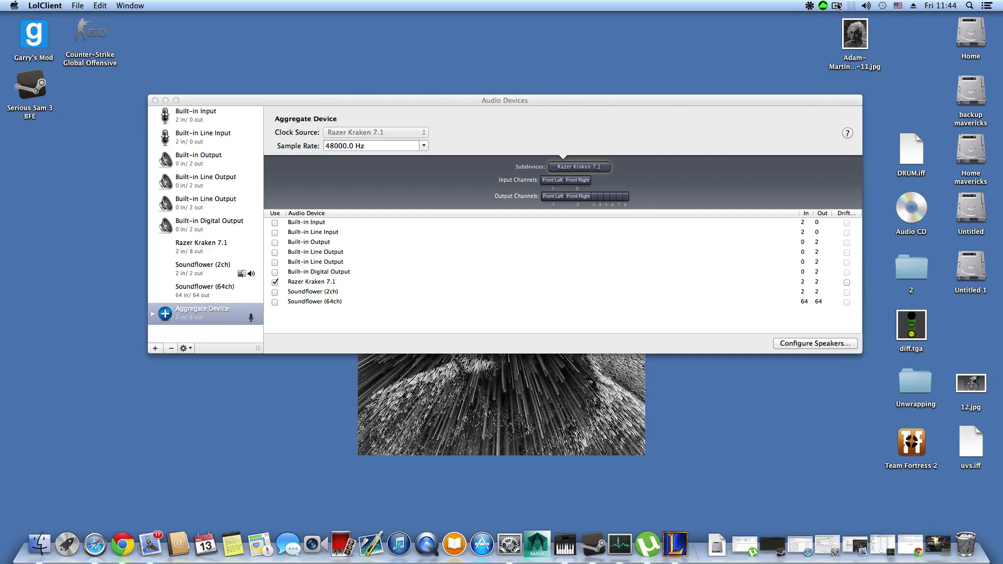
click(837, 6)
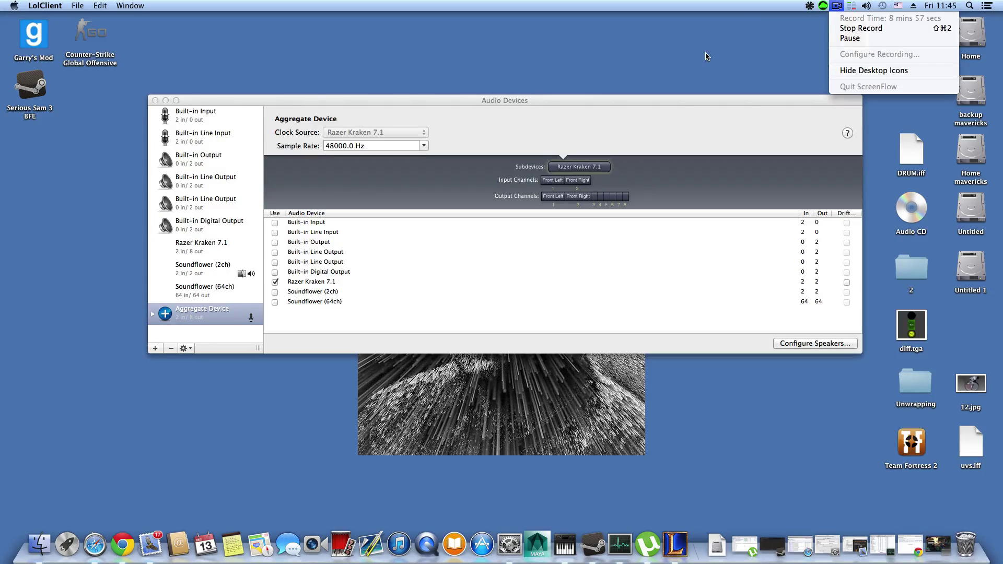
click(640, 52)
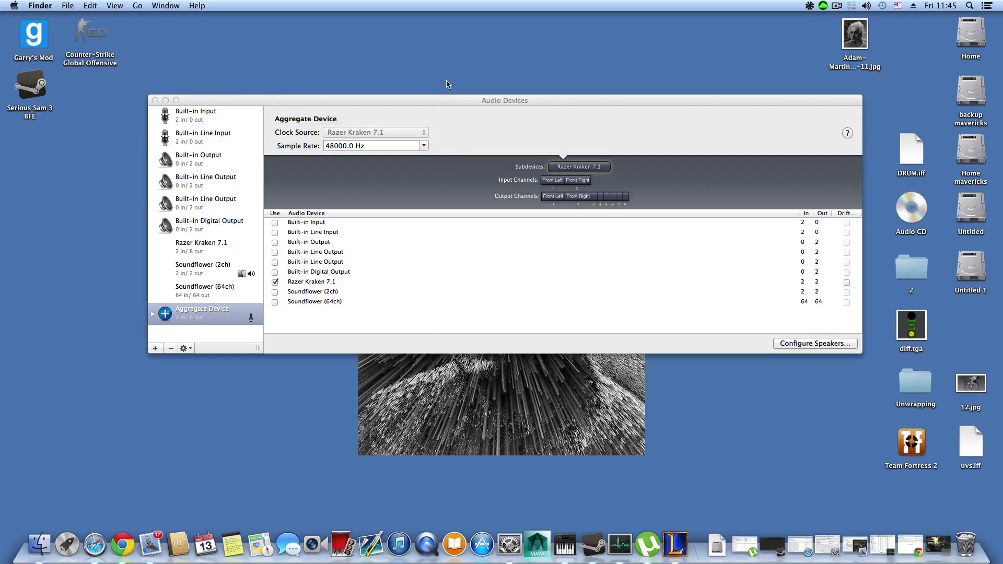
mouse_move(459, 102)
mouse_down()
mouse_move(467, 98)
mouse_move(457, 111)
mouse_up()
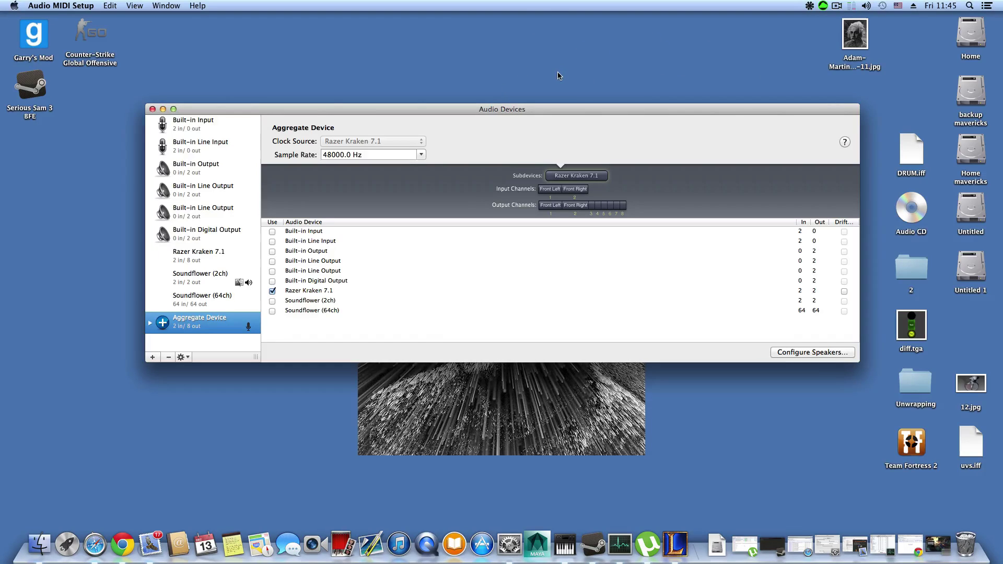
drag(466, 109, 423, 111)
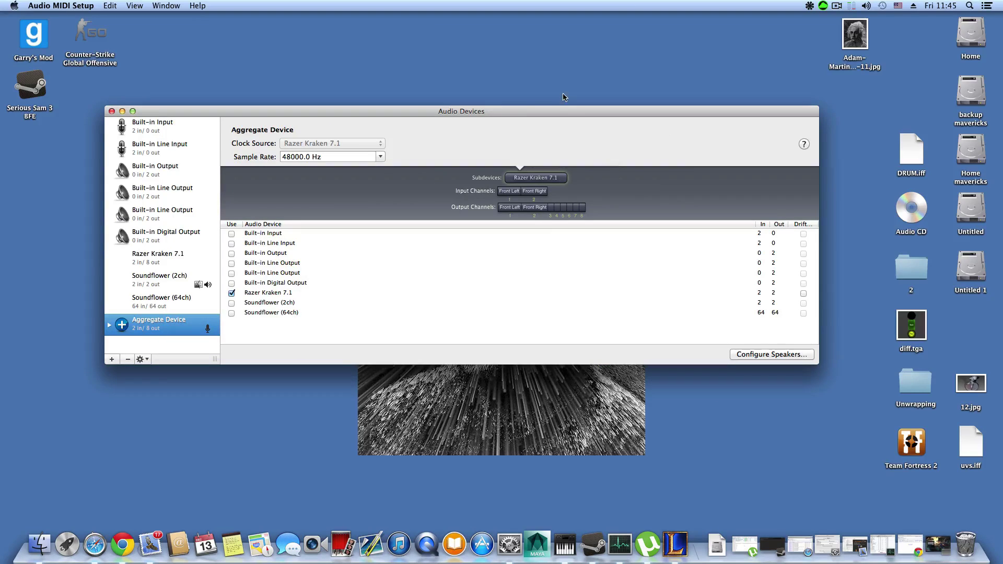
click(161, 284)
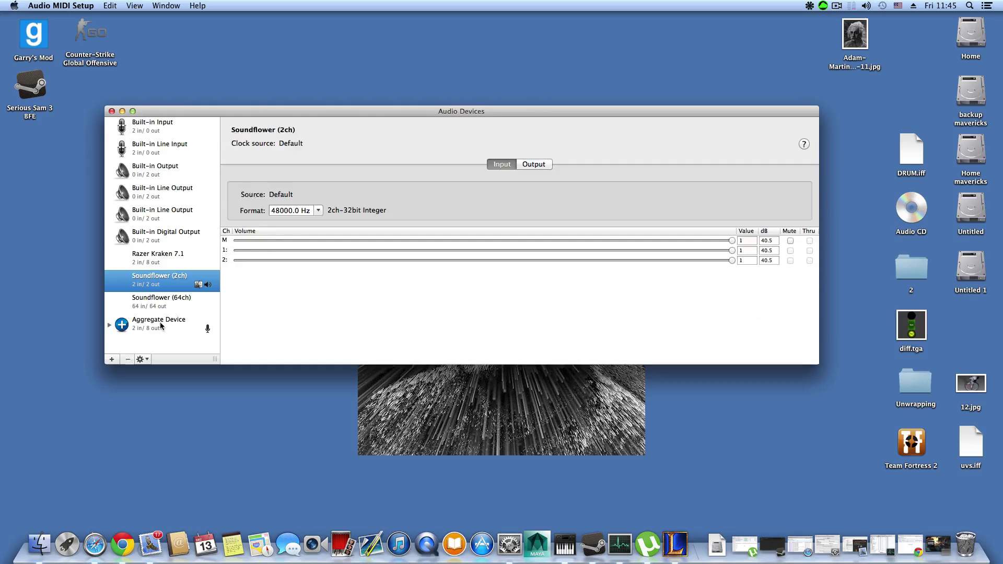
click(161, 324)
click(162, 284)
click(152, 327)
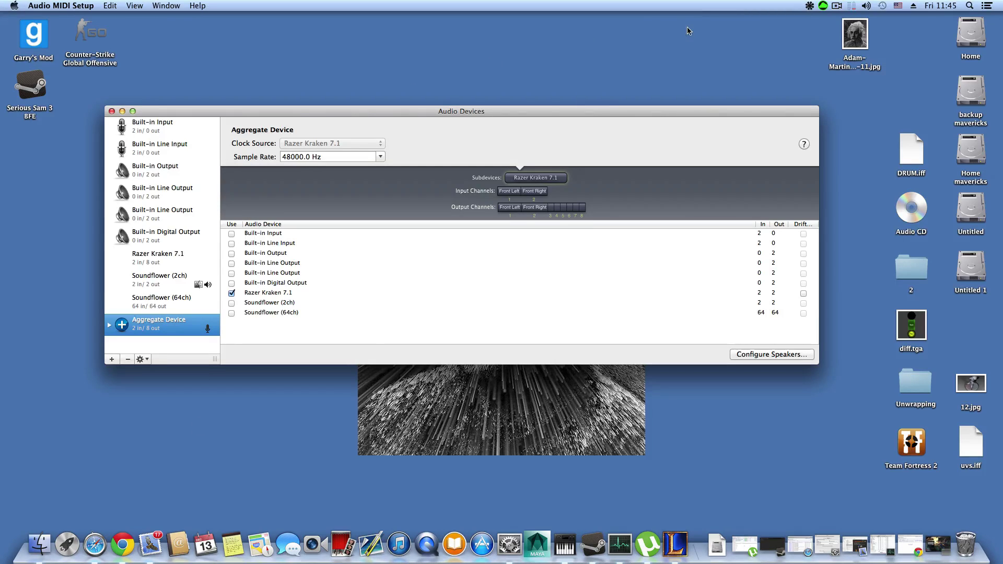
Route Soundflower (2ch) to the Razer Kraken 7.1 in Soundflowerbed, then bring up System Preferences from the Dock.
click(809, 6)
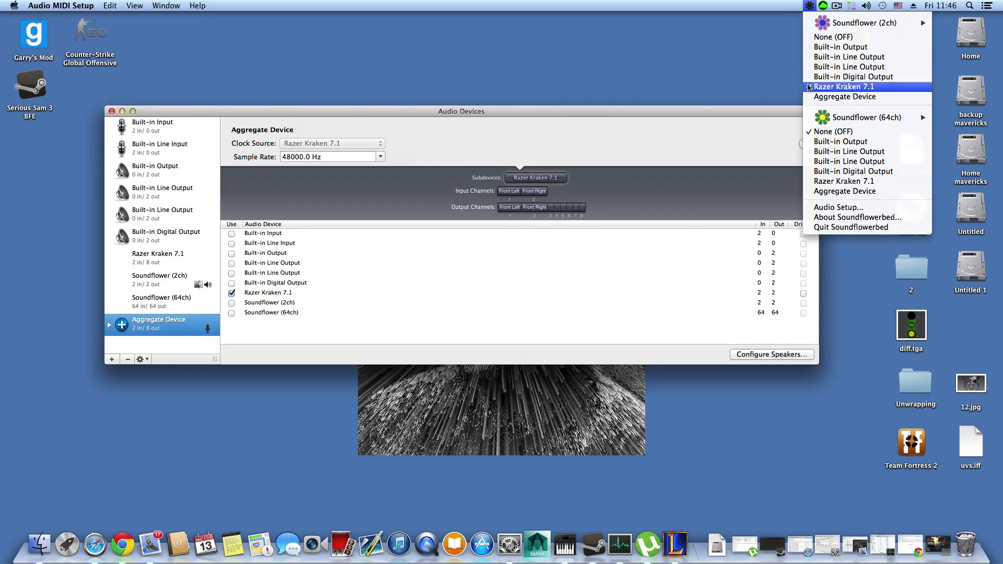
click(491, 74)
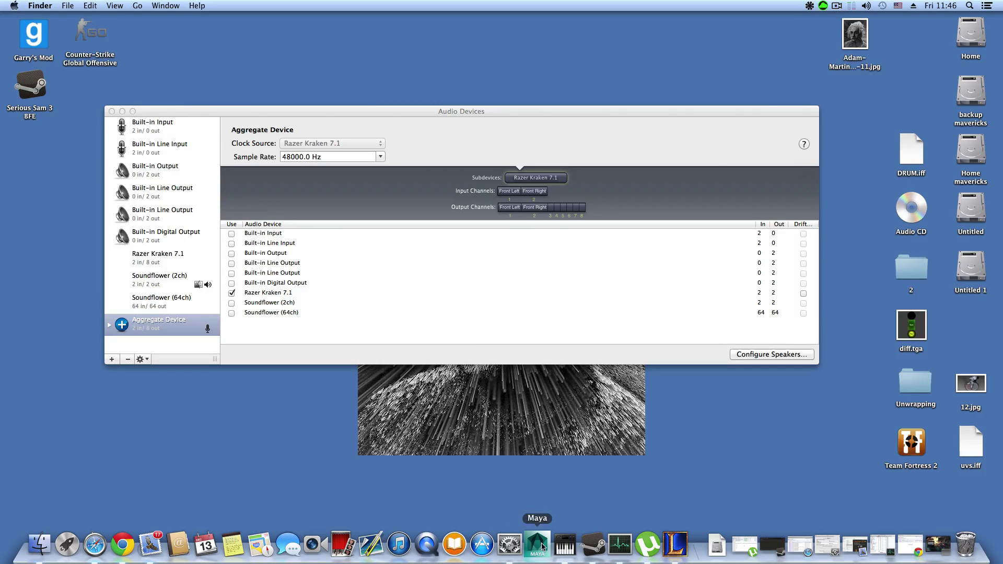
click(511, 544)
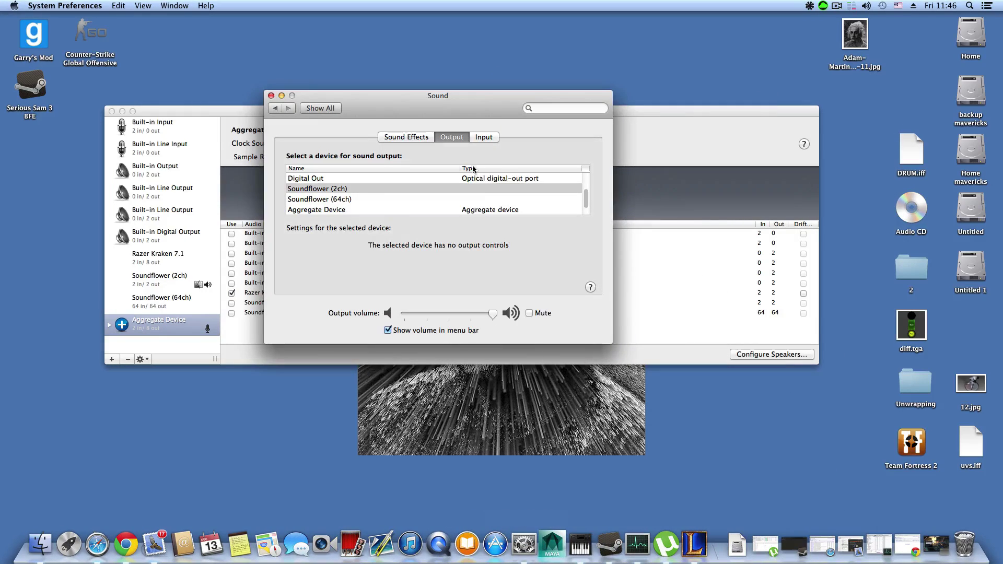
Preview the Basso, Blow and Frog alert sounds, keep Frog selected, and minimize the Sound window.
drag(458, 102, 511, 94)
click(473, 129)
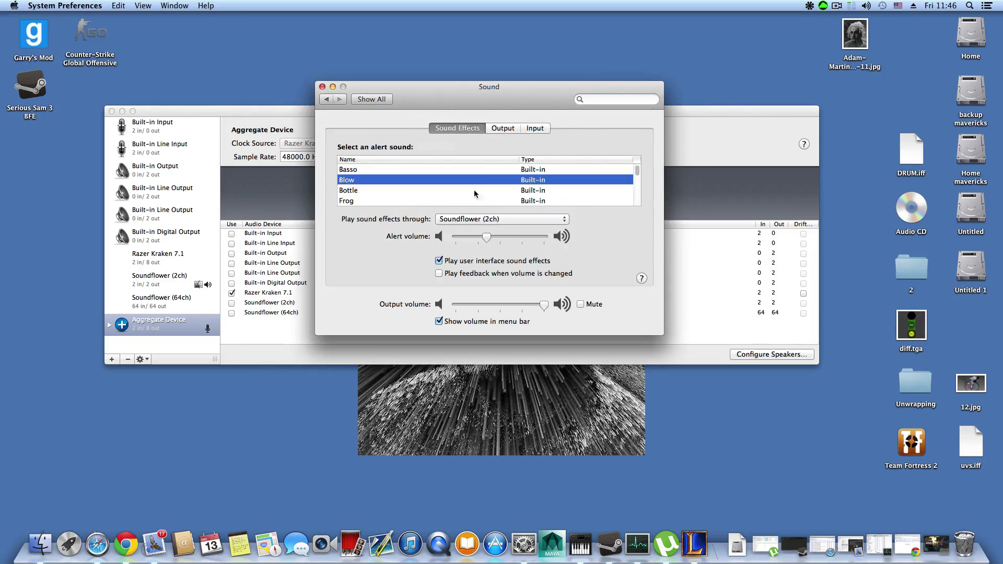
click(435, 171)
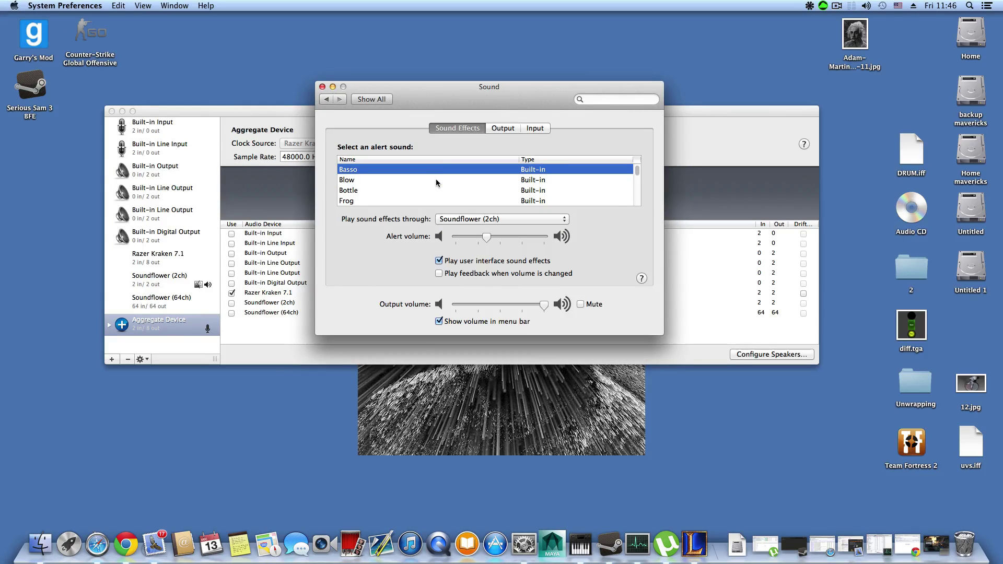
click(436, 179)
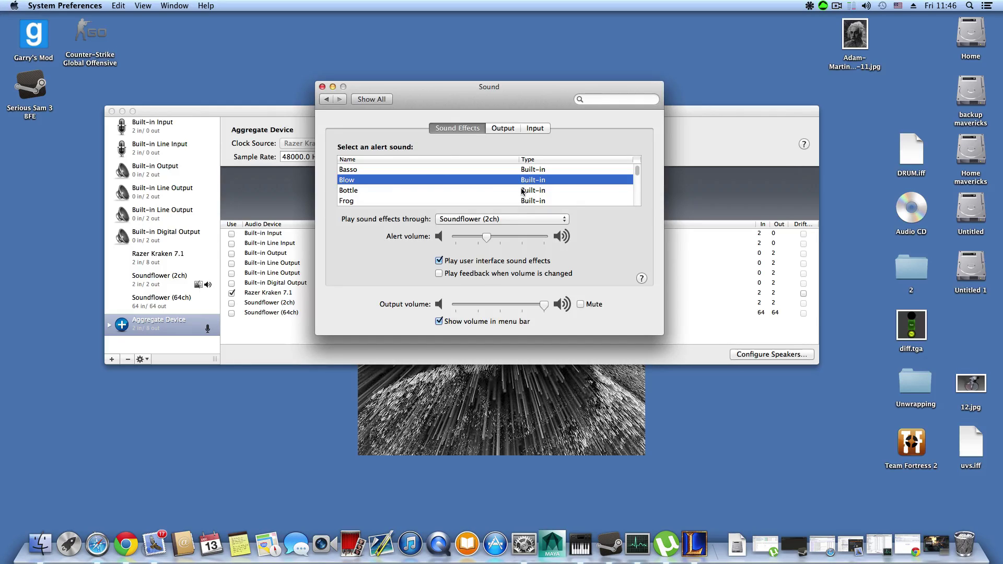
click(423, 203)
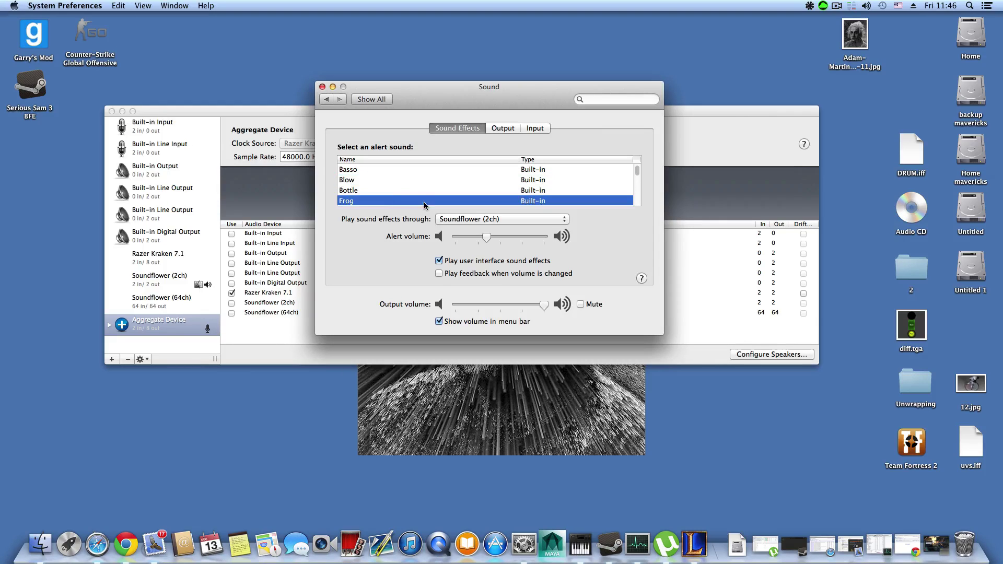
click(332, 86)
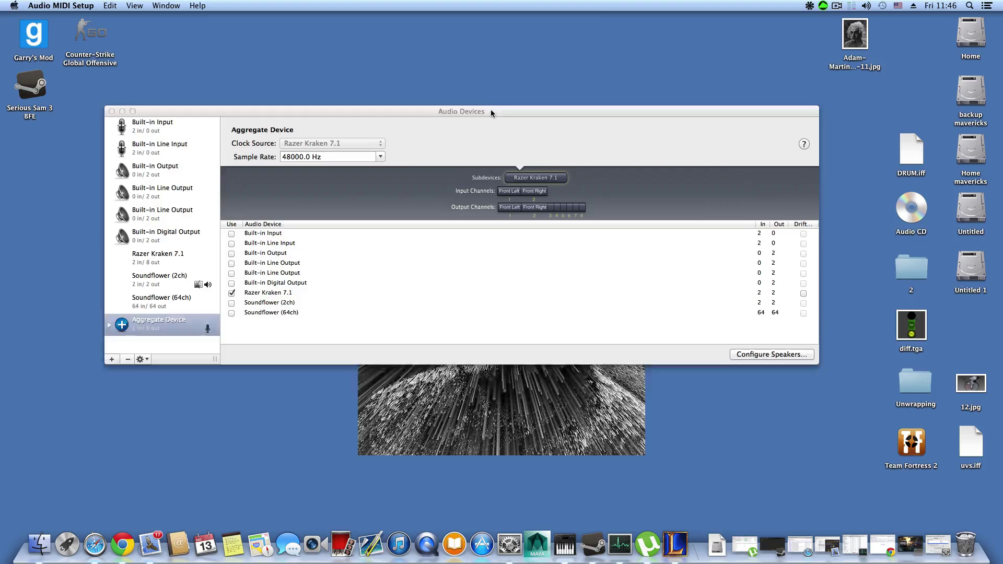
Raise the Audio Devices window and drag the sidebar divider to widen the device list.
drag(490, 109, 533, 106)
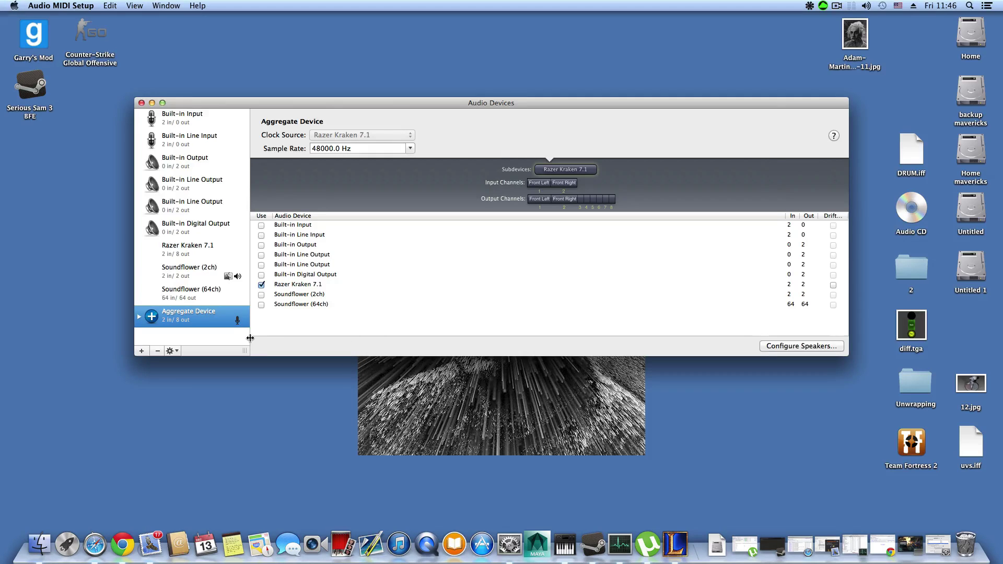
drag(250, 338, 272, 337)
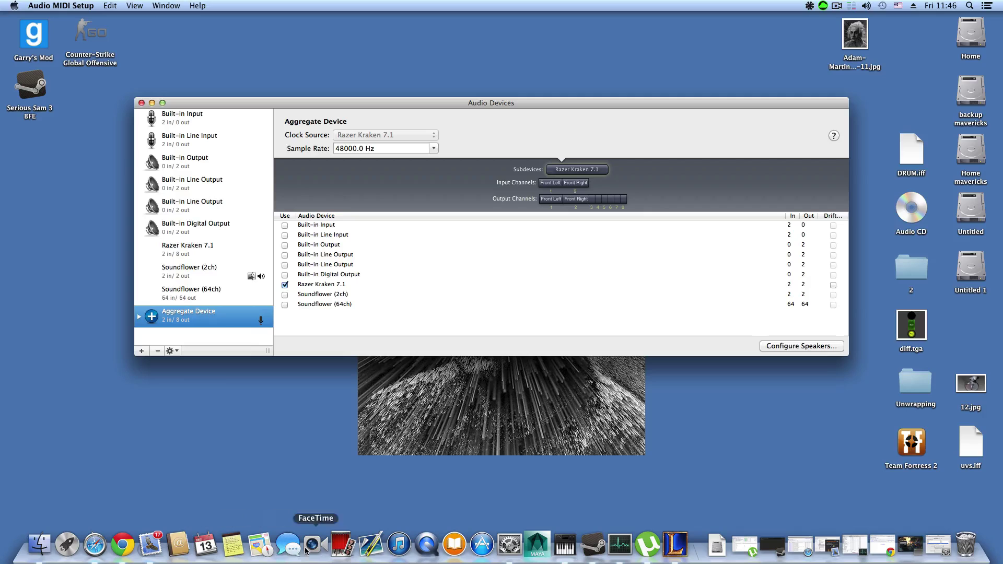